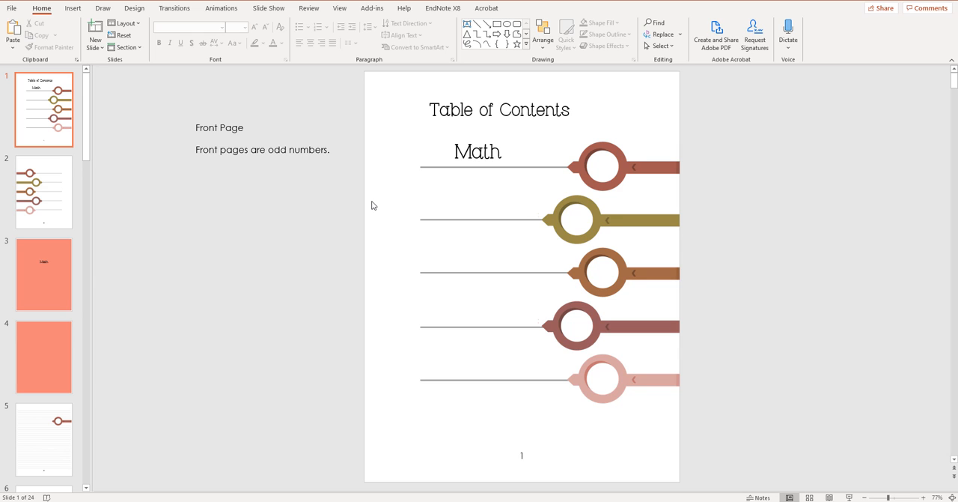
# Step: Save the notebook presentation as a PDF in the 5 subject notebooks folder, replacing the existing PDF of the same name
pyautogui.click(12, 9)
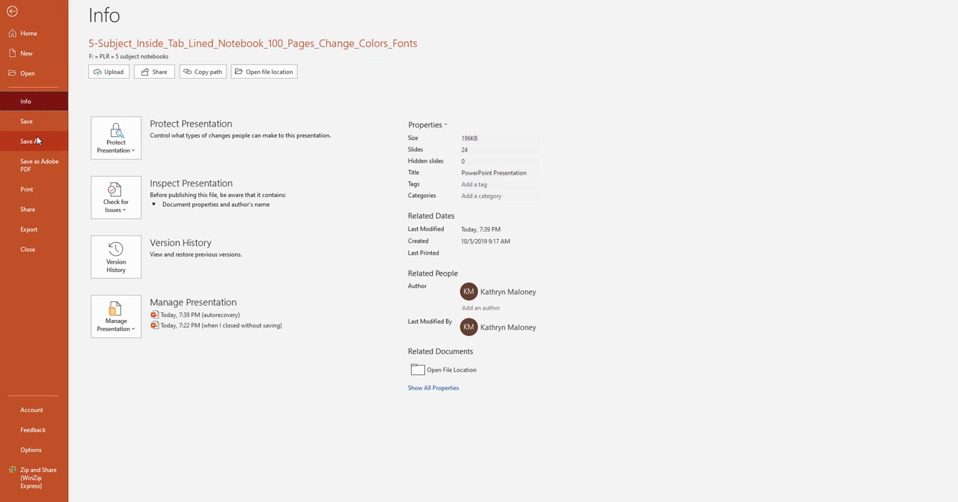
pyautogui.click(36, 140)
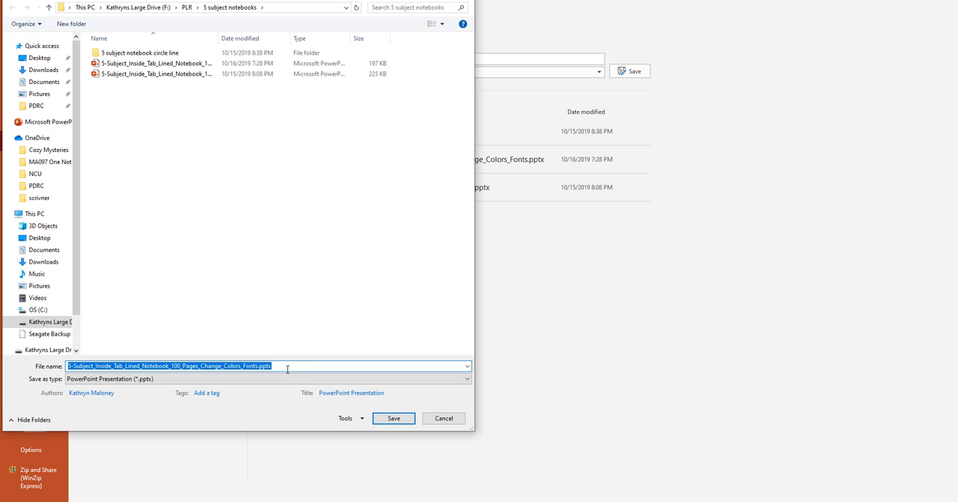
pyautogui.click(283, 377)
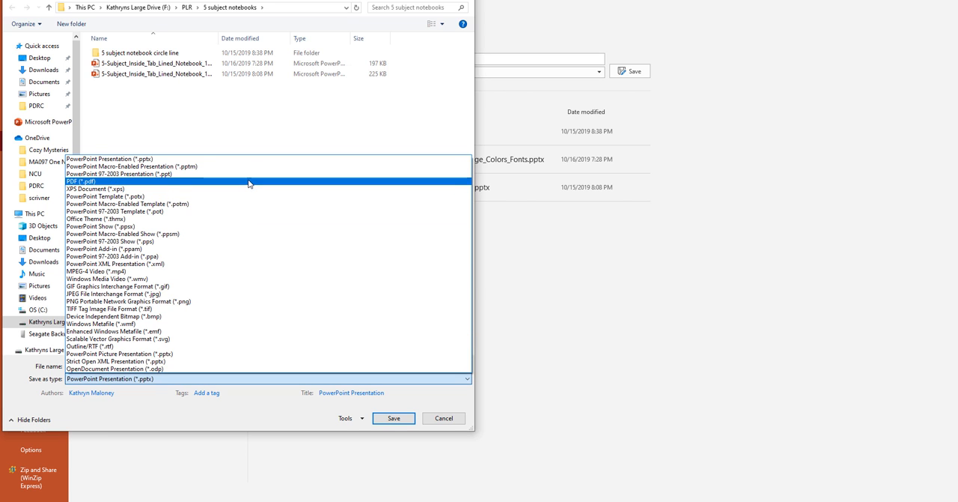
pyautogui.click(250, 183)
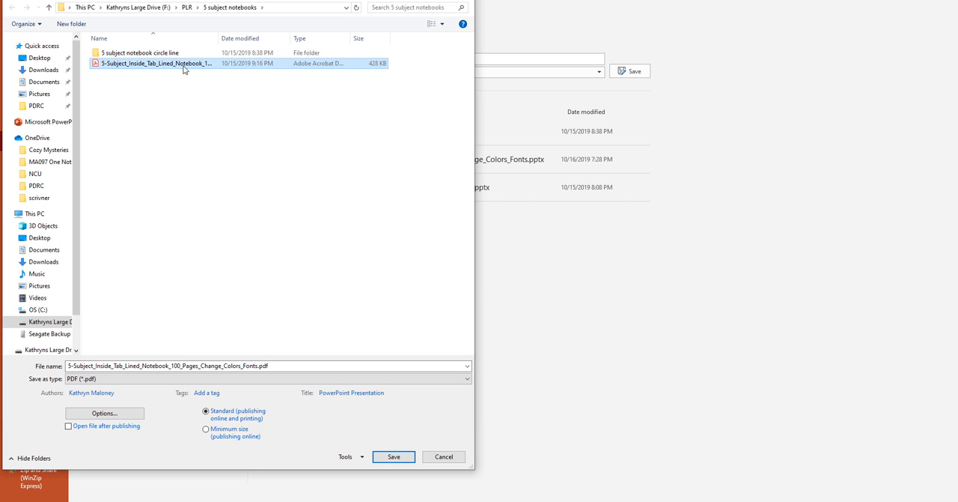
pyautogui.click(386, 458)
pyautogui.click(549, 250)
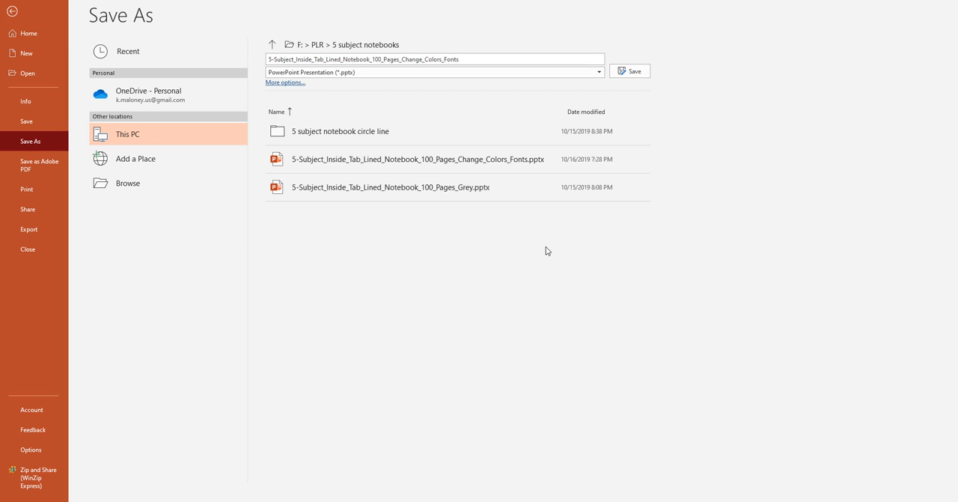
pyautogui.press('Return')
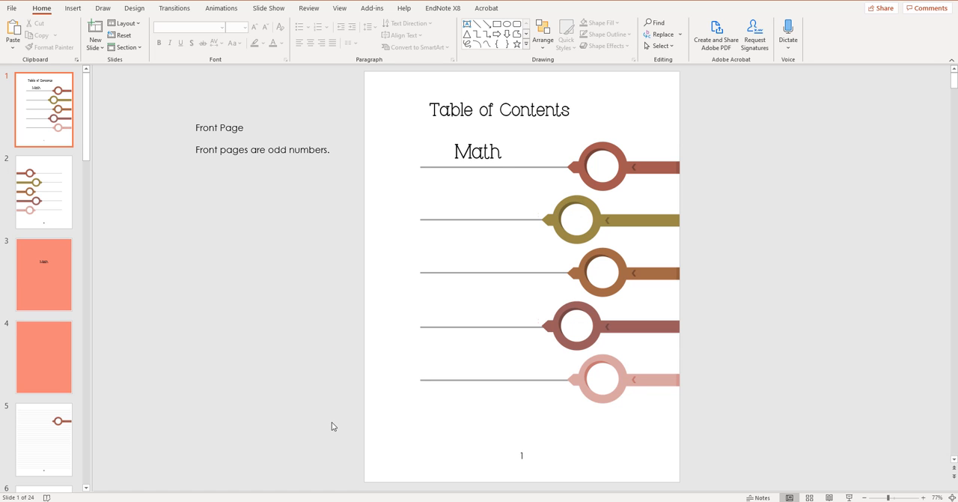
# Step: Switch to the notebook PDF in Acrobat and show its page thumbnails
pyautogui.scroll(-3, 755, 215)
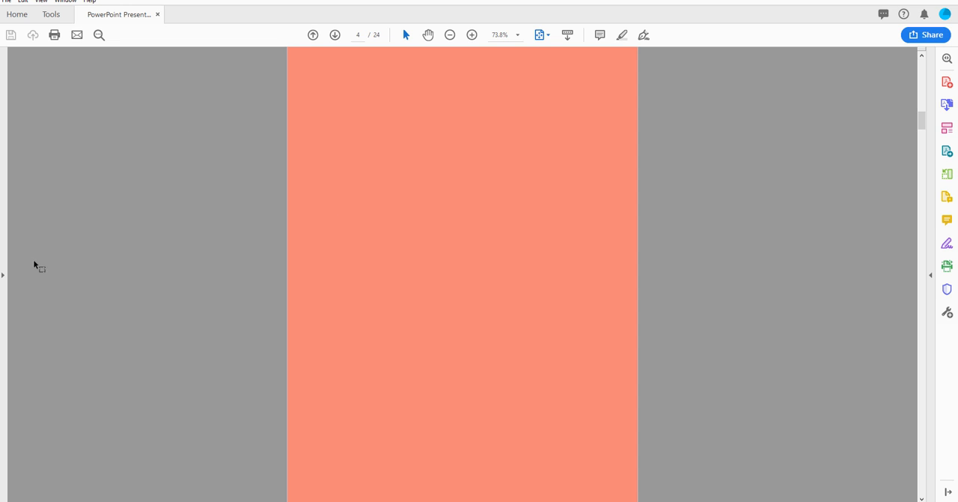
pyautogui.click(4, 275)
pyautogui.click(11, 65)
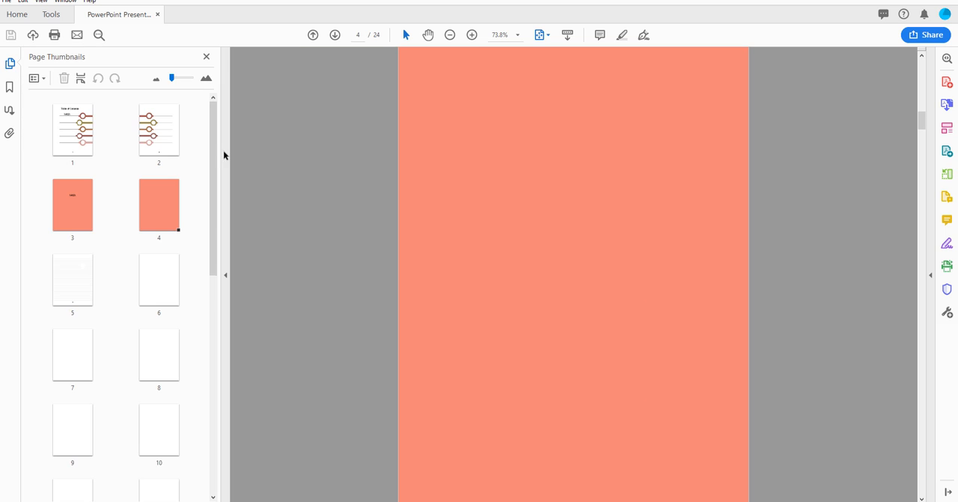
# Step: Look through the PDF's first pages, checking the contents pages, Math divider and lined pages up to page 8
pyautogui.click(73, 126)
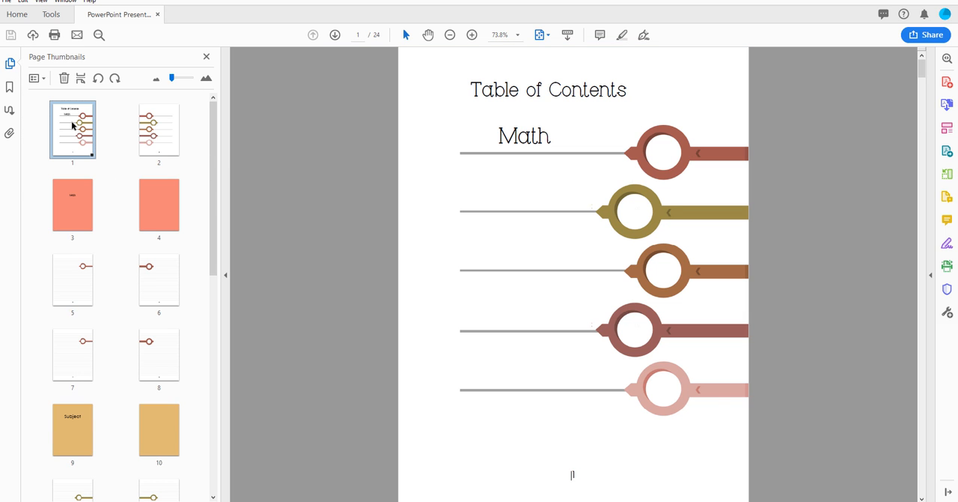
pyautogui.click(151, 132)
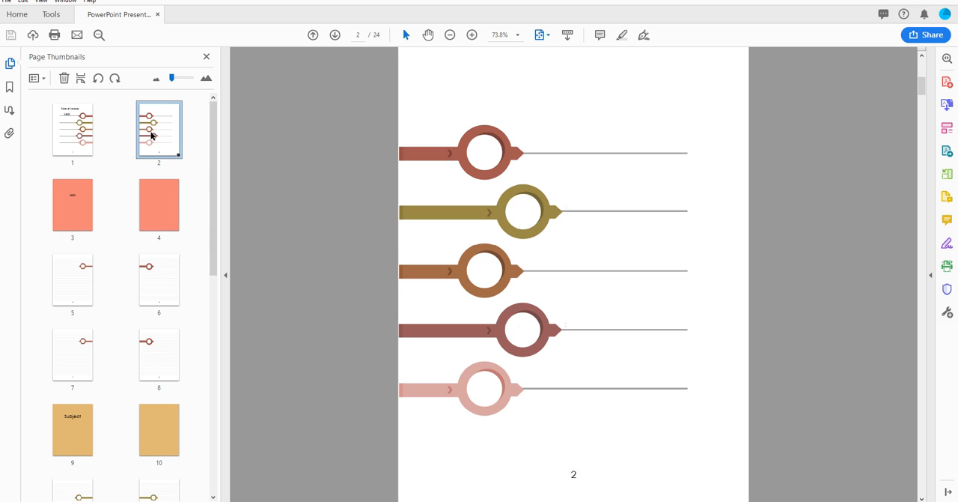
pyautogui.click(84, 199)
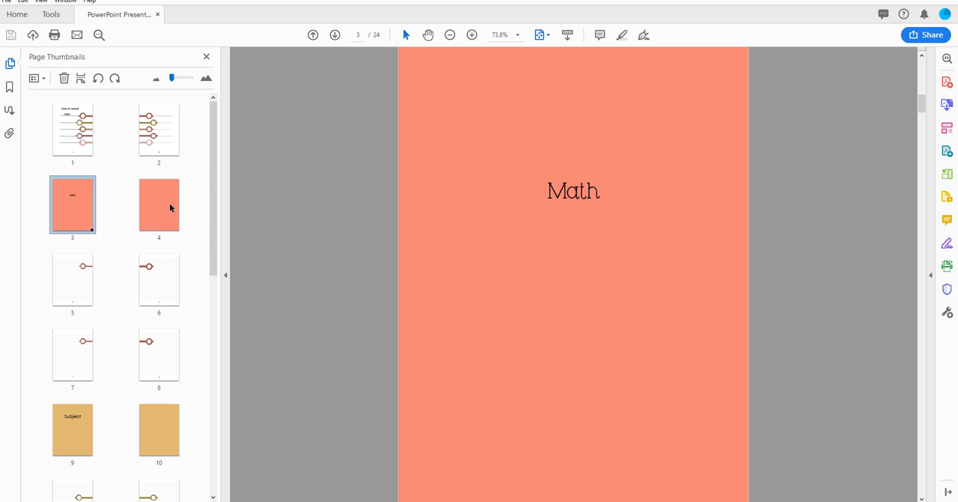
pyautogui.click(169, 202)
pyautogui.click(82, 269)
pyautogui.click(165, 283)
pyautogui.click(88, 340)
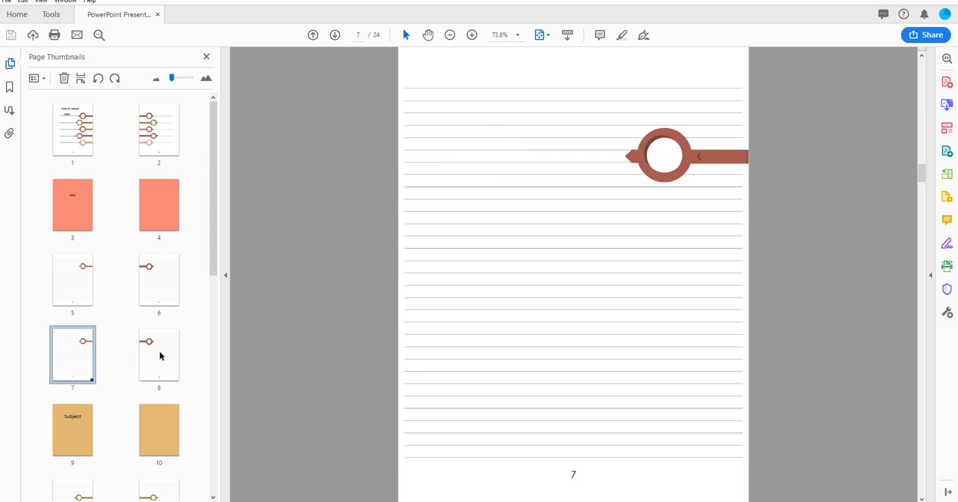
pyautogui.click(159, 357)
pyautogui.scroll(-2, 137, 303)
pyautogui.click(92, 212)
pyautogui.click(171, 208)
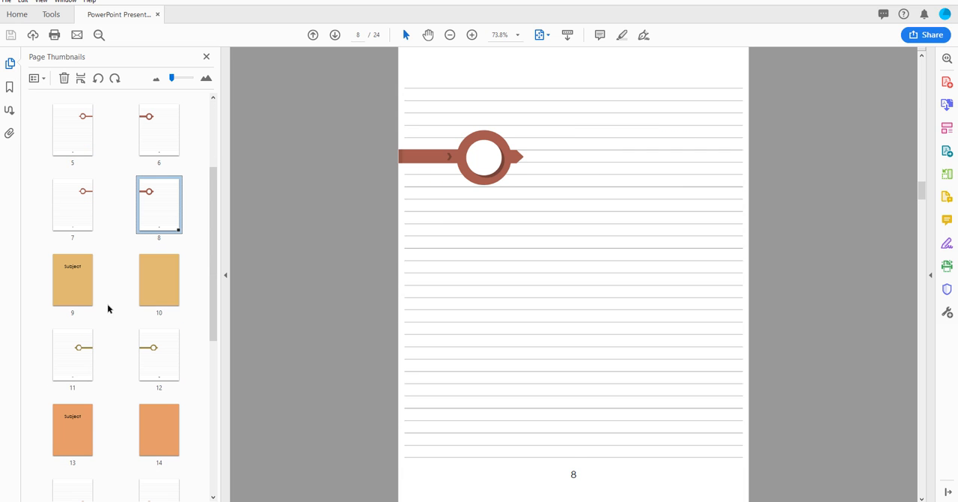
pyautogui.scroll(1, 127, 314)
pyautogui.scroll(3, 124, 275)
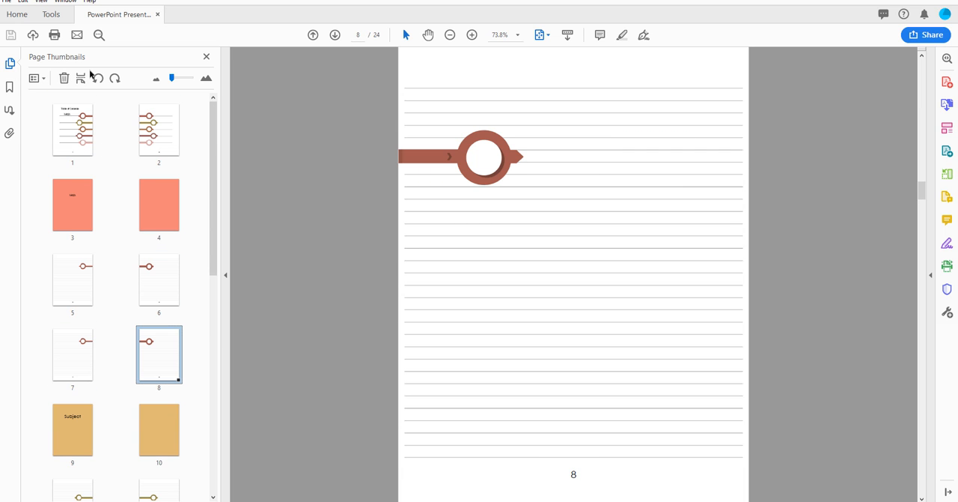
# Step: Open the PDF's print settings and set the page sizing to Actual size
pyautogui.click(54, 35)
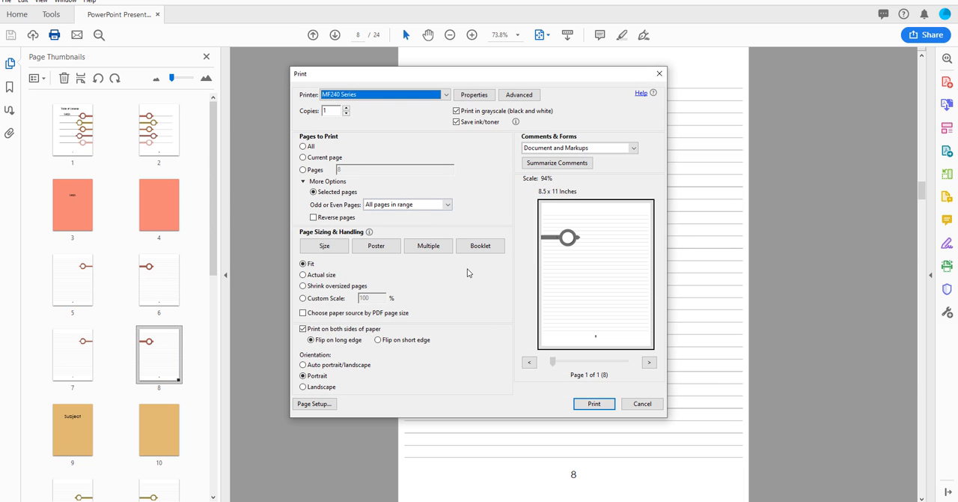
pyautogui.click(337, 251)
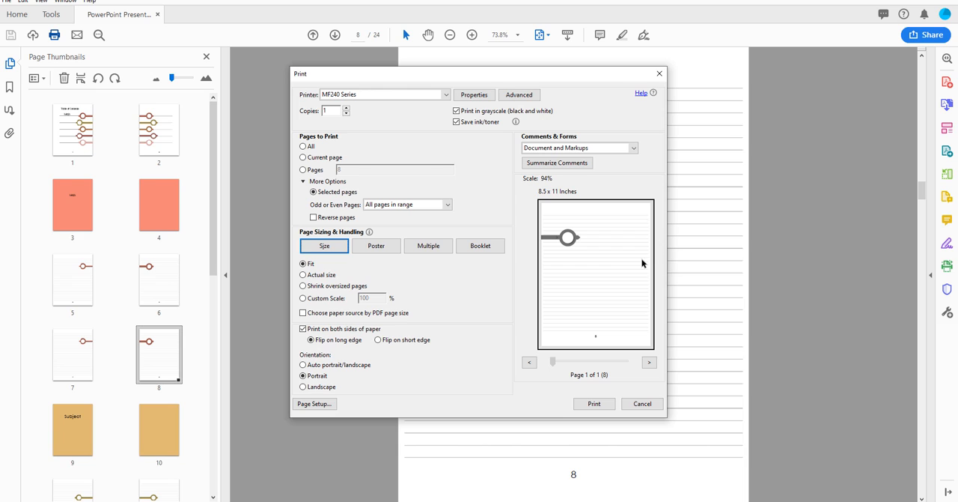
pyautogui.click(302, 276)
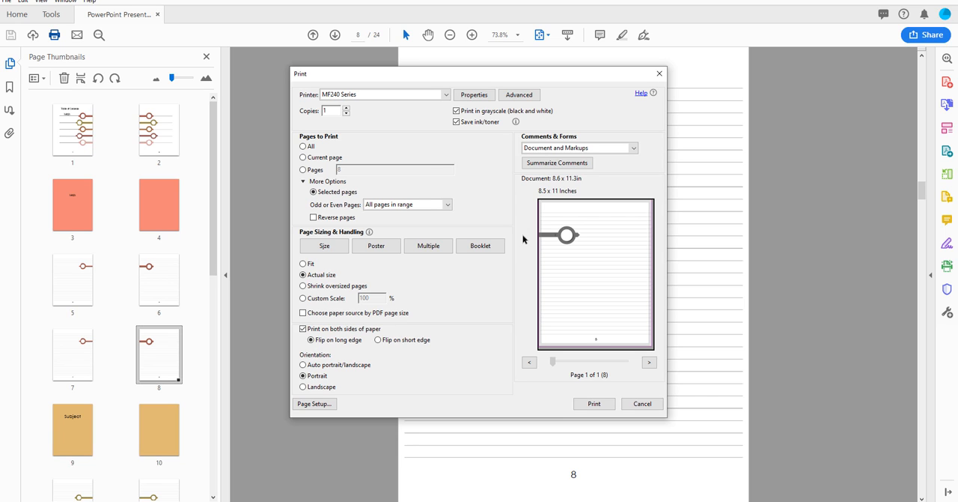
# Step: Set the print range to pages 5-6, and dismiss the print settings without printing
pyautogui.click(302, 170)
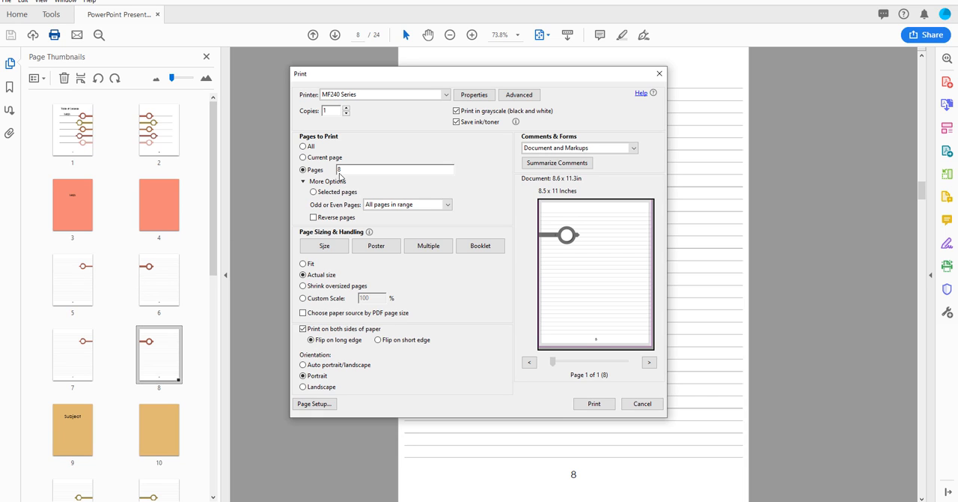
pyautogui.moveTo(343, 170); pyautogui.dragTo(333, 168)
pyautogui.write('5-8')
pyautogui.press('BackSpace')
pyautogui.write('6')
pyautogui.click(638, 405)
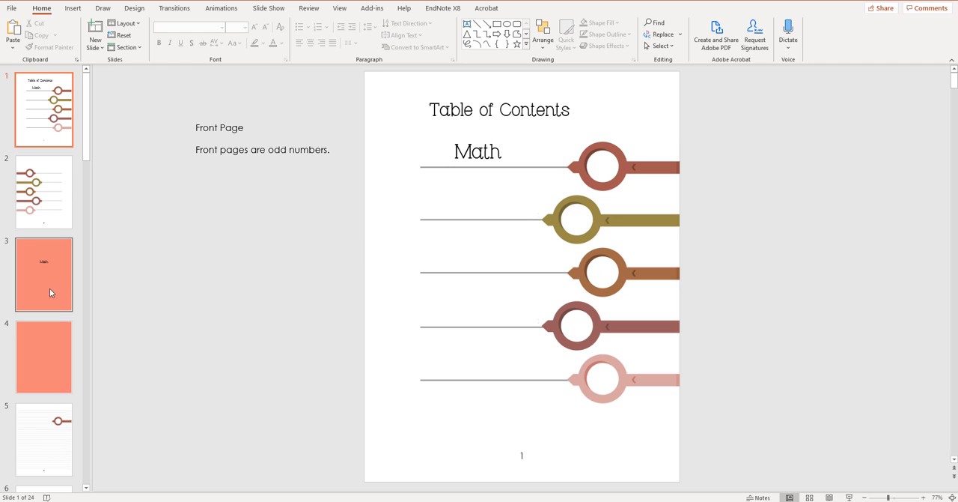
# Step: Switch back to PowerPoint and apply the Custom 2 theme colors to the presentation
pyautogui.scroll(-2, 50, 272)
pyautogui.scroll(-3, 50, 272)
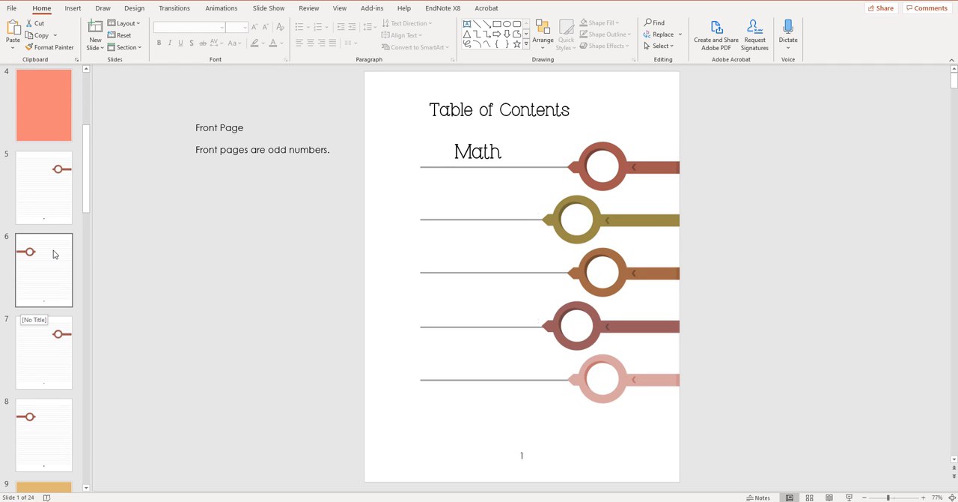
pyautogui.scroll(5, 53, 291)
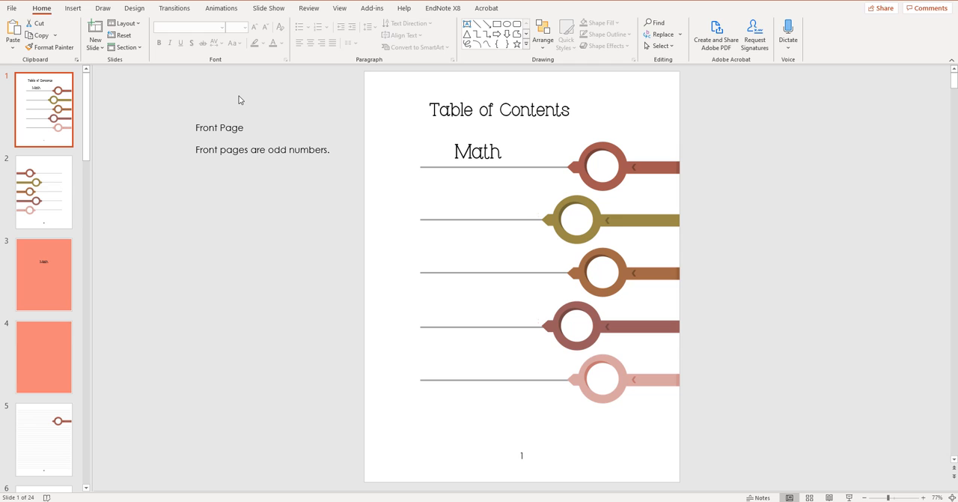
pyautogui.click(134, 9)
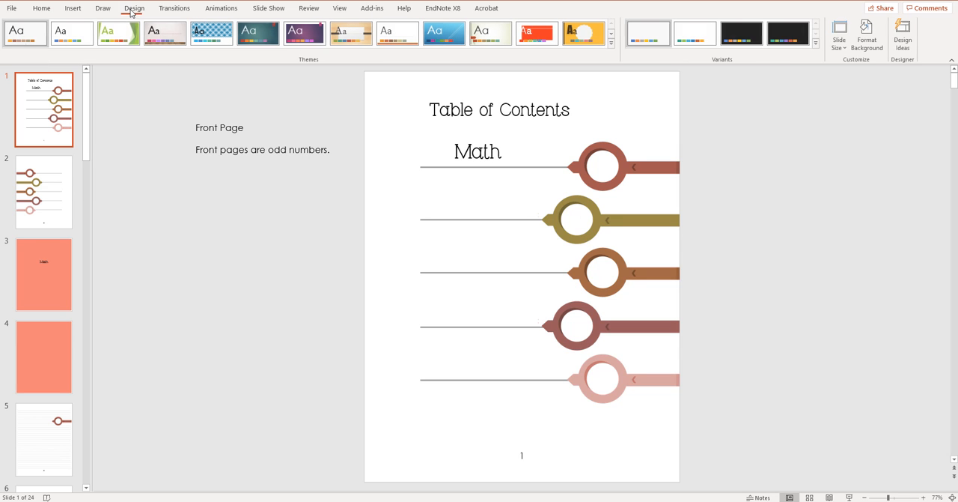
pyautogui.click(817, 44)
pyautogui.moveTo(818, 65)
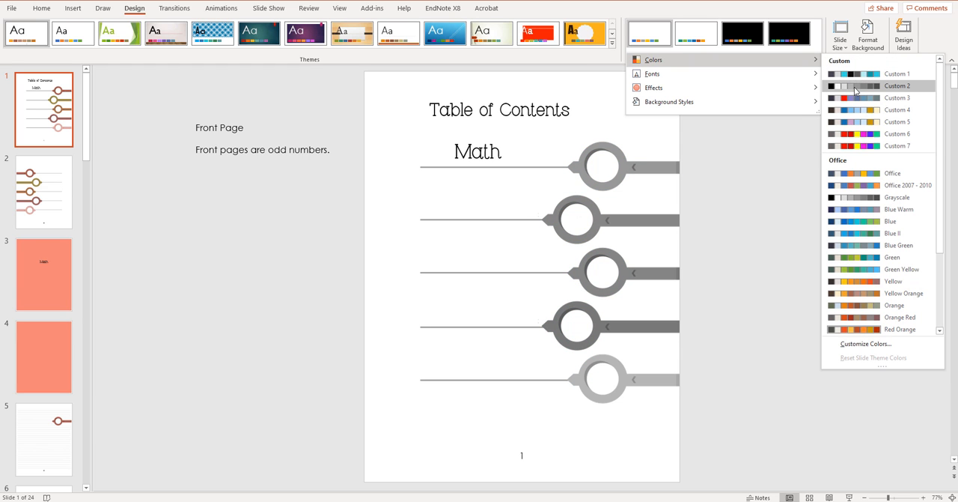
pyautogui.click(856, 87)
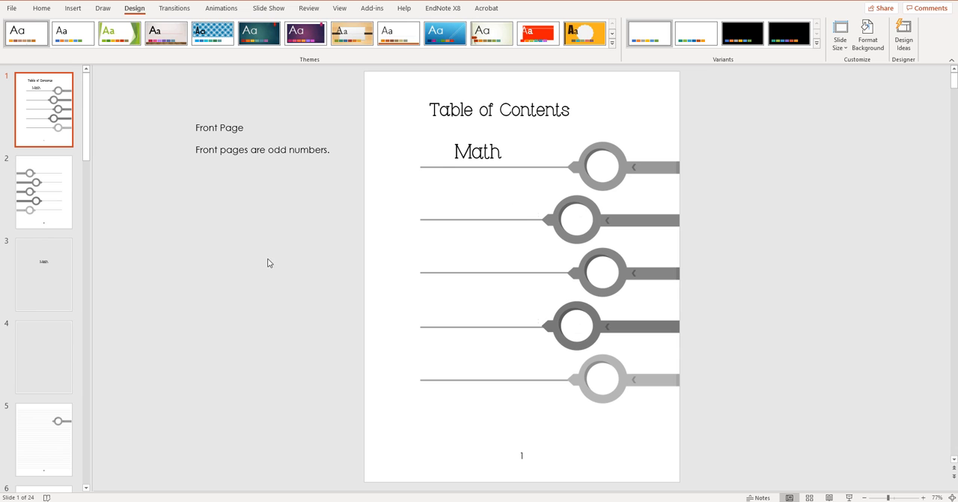
# Step: Review the recolored divider and lined slides up to slide 17, and return to the Table of Contents slide
pyautogui.scroll(-5, 41, 315)
pyautogui.click(47, 367)
pyautogui.scroll(-2, 49, 379)
pyautogui.click(49, 381)
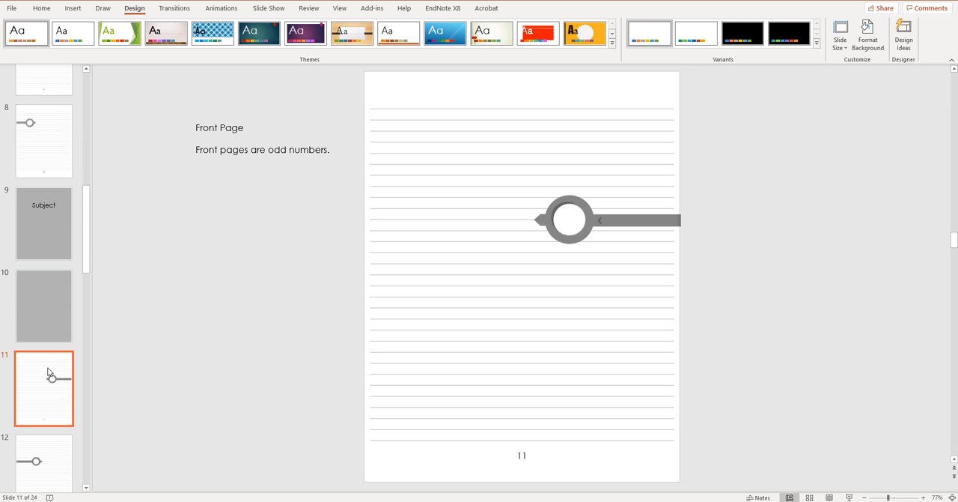
pyautogui.scroll(-4, 48, 374)
pyautogui.click(47, 367)
pyautogui.scroll(-3, 47, 369)
pyautogui.click(47, 371)
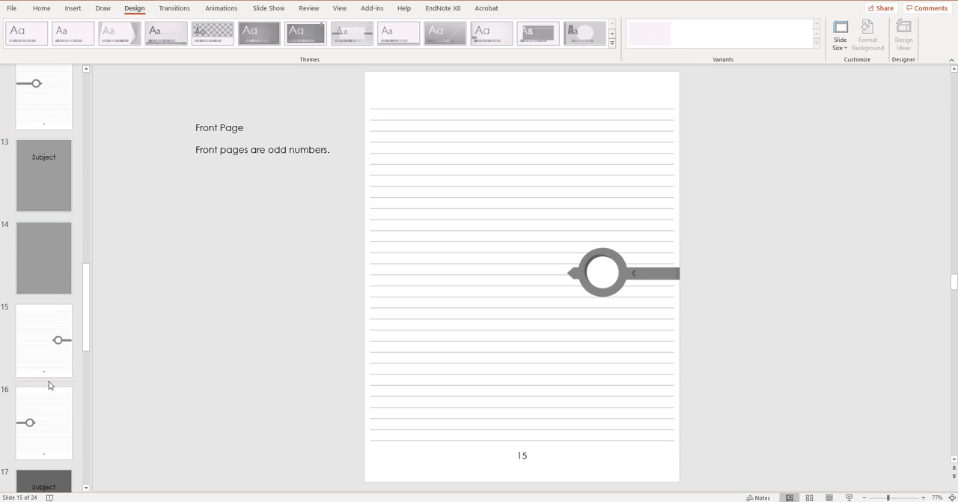
pyautogui.scroll(-3, 48, 374)
pyautogui.click(49, 373)
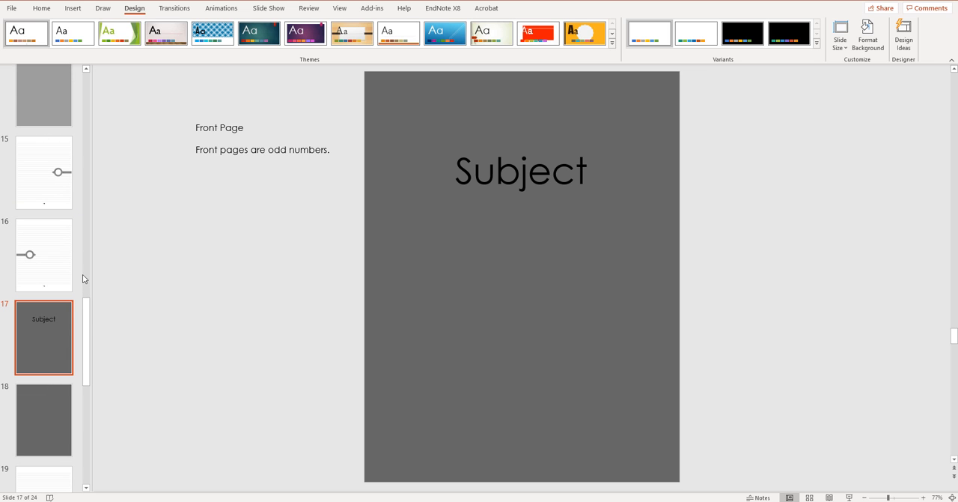
pyautogui.moveTo(85, 315); pyautogui.dragTo(85, 91)
pyautogui.click(55, 104)
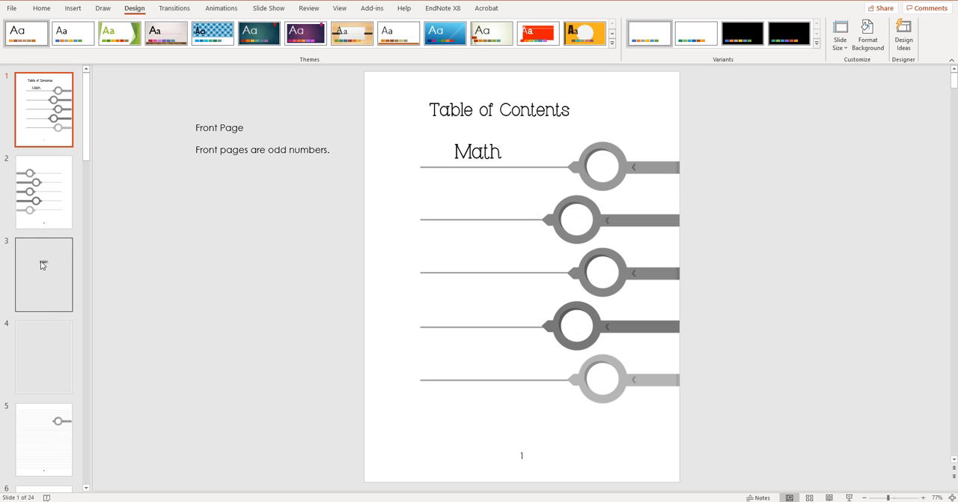
# Step: Open slide 5's layout in Slide Master view and move the lined-paper picture off the page to its right
pyautogui.scroll(-1, 56, 315)
pyautogui.click(57, 341)
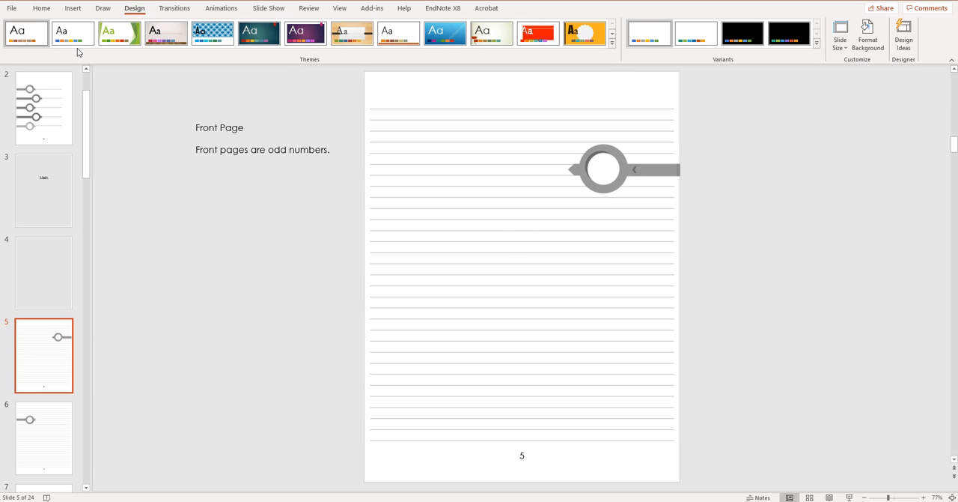
pyautogui.click(339, 8)
pyautogui.click(138, 48)
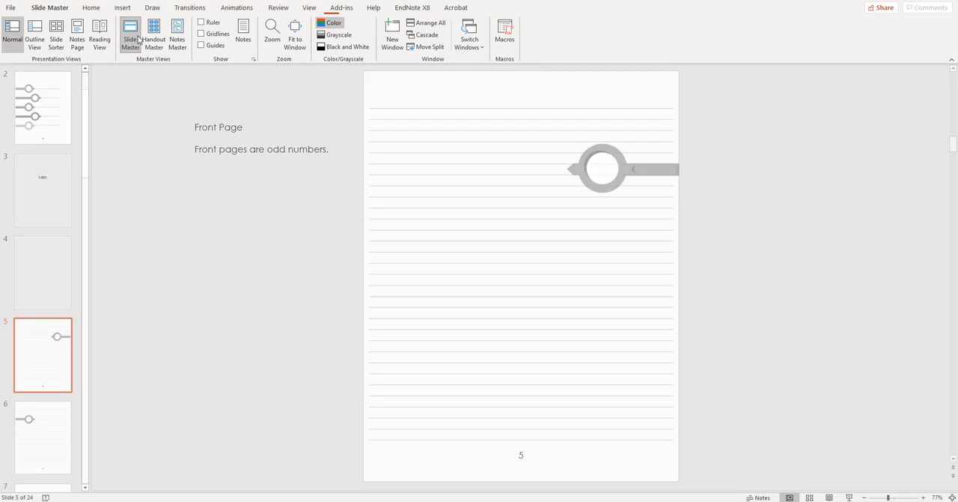
pyautogui.click(411, 283)
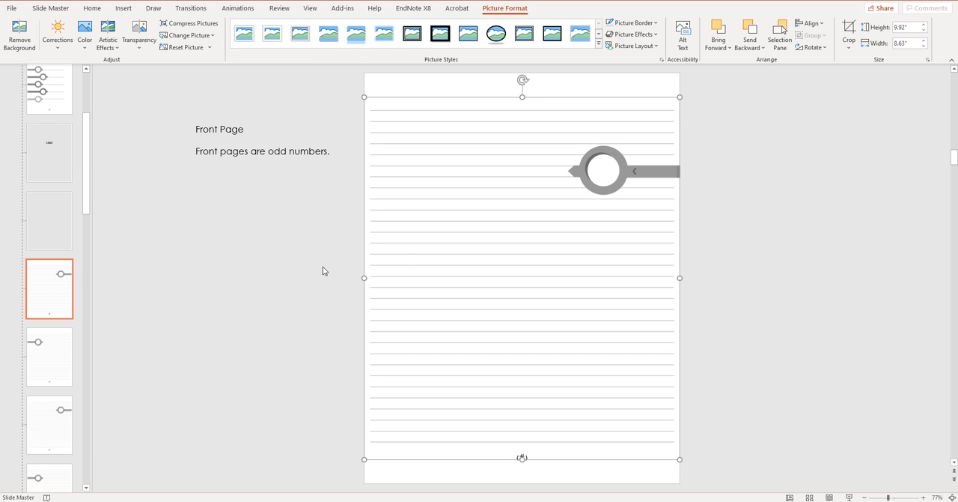
pyautogui.moveTo(407, 267); pyautogui.dragTo(737, 262)
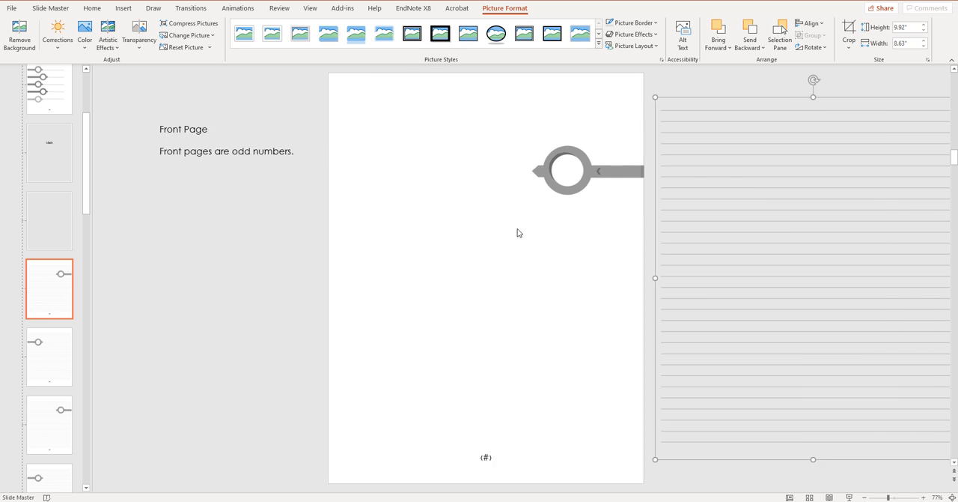
# Step: Add a text box near the upper-left corner of the front-page layout and fill it with a long row of underscores
pyautogui.click(123, 8)
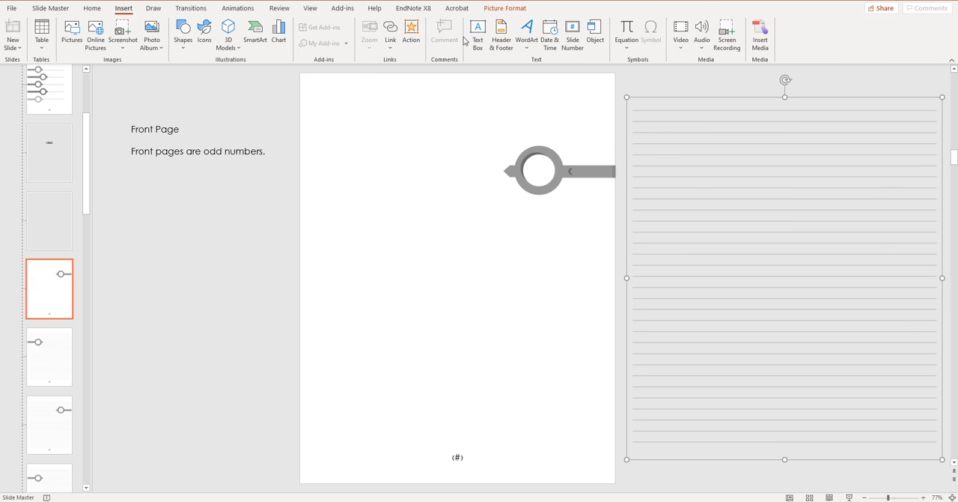
pyautogui.click(478, 34)
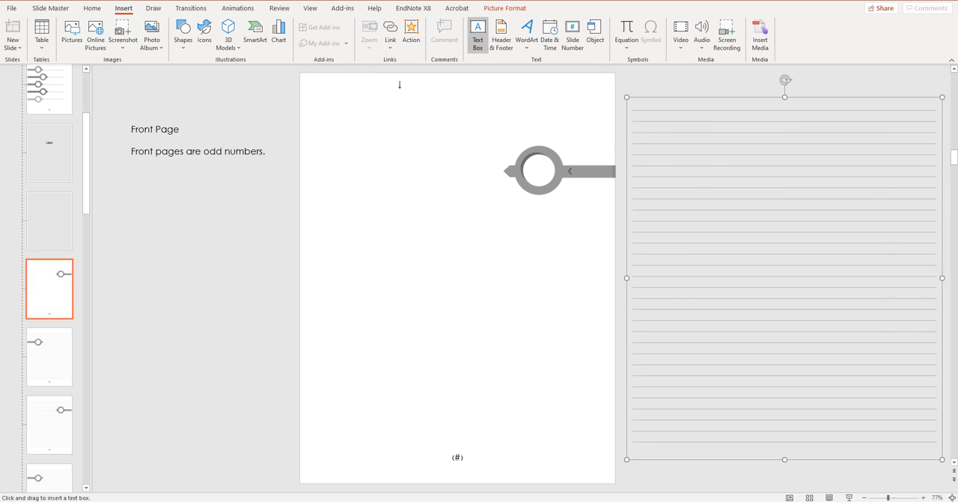
pyautogui.click(314, 108)
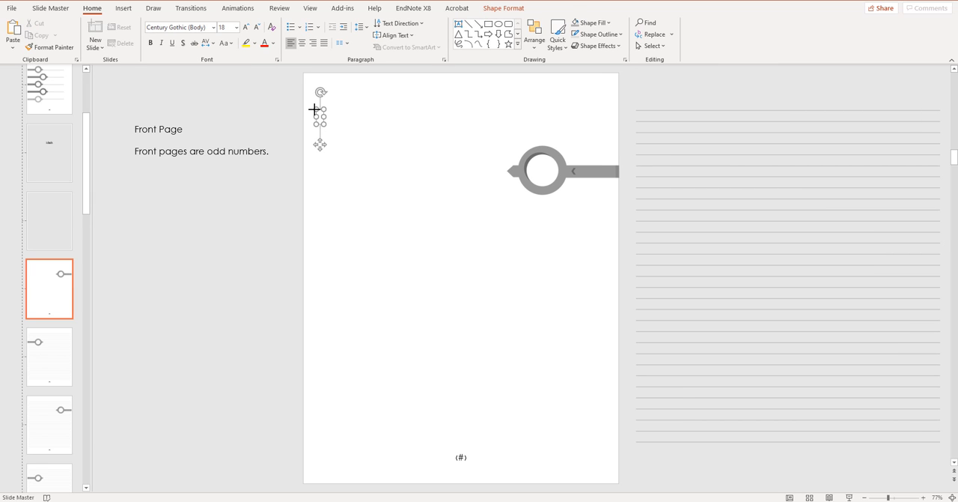
pyautogui.write('______________________________________')
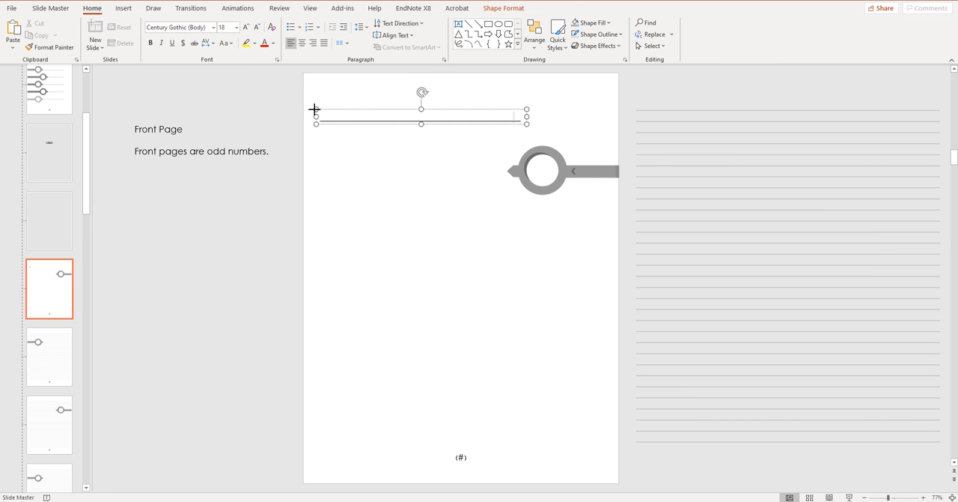
pyautogui.write('___________________________________________________')
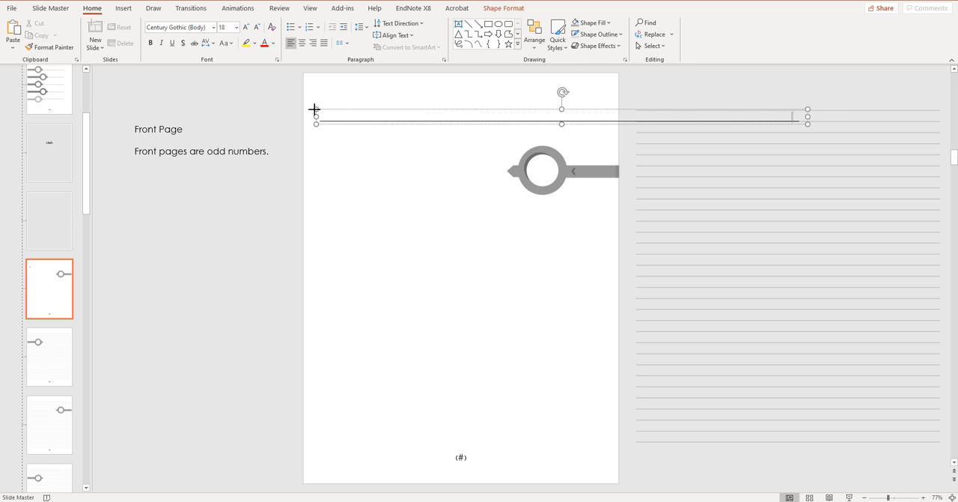
pyautogui.write('___________________')
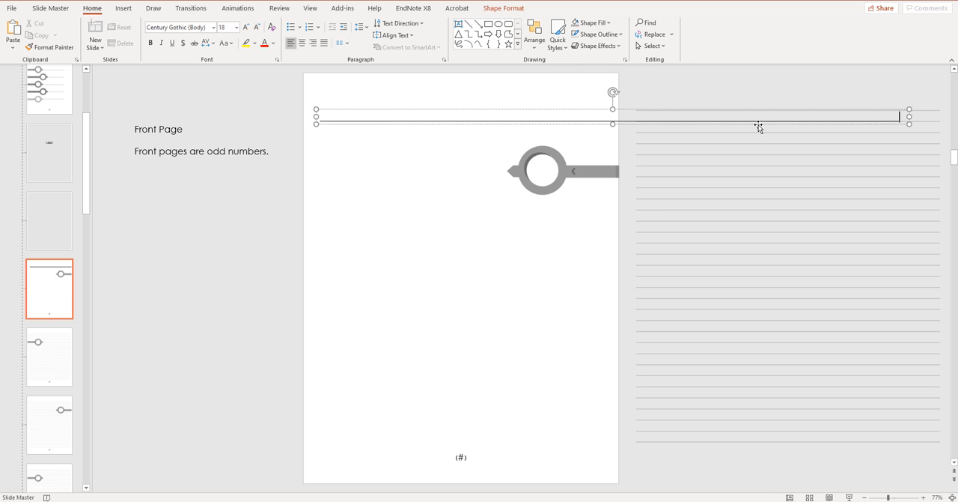
# Step: Resize the underscore text box to run from the page's left edge to just past its right edge, and move it to the page top
pyautogui.moveTo(909, 117); pyautogui.dragTo(610, 120)
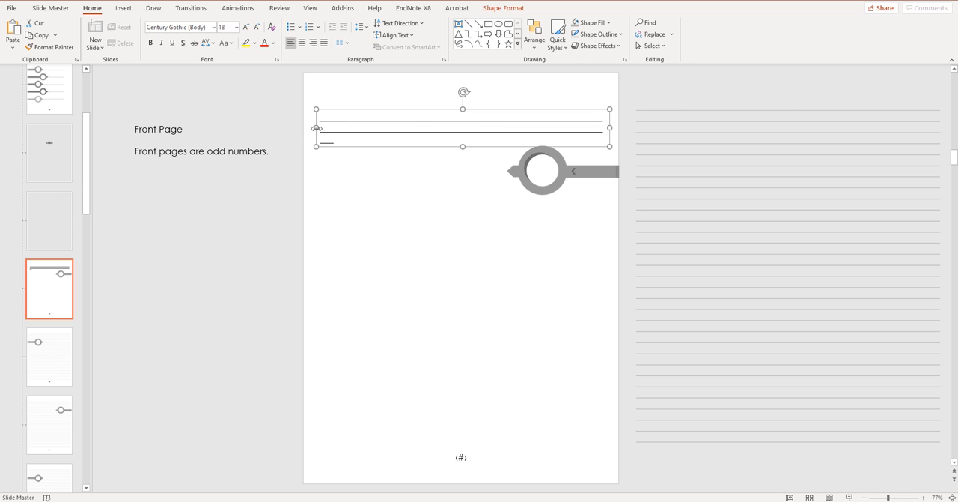
pyautogui.moveTo(316, 128); pyautogui.dragTo(303, 129)
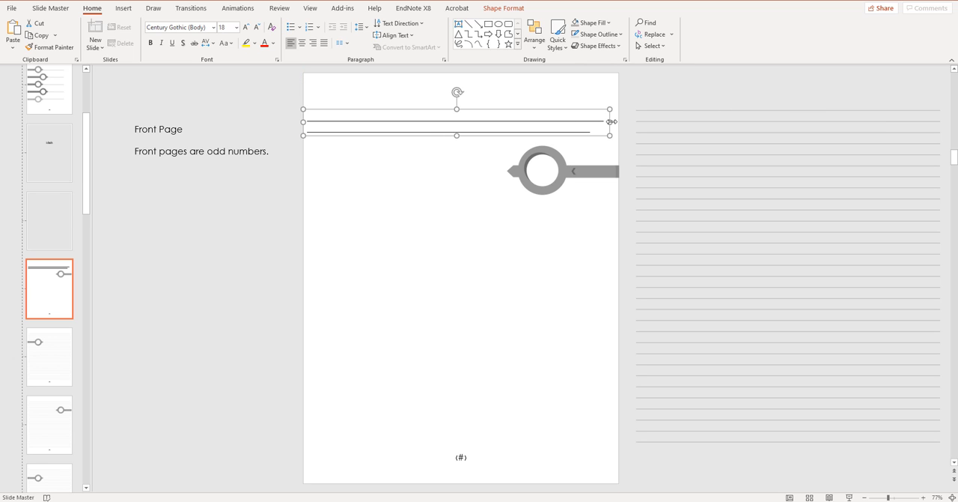
pyautogui.moveTo(610, 121); pyautogui.dragTo(639, 122)
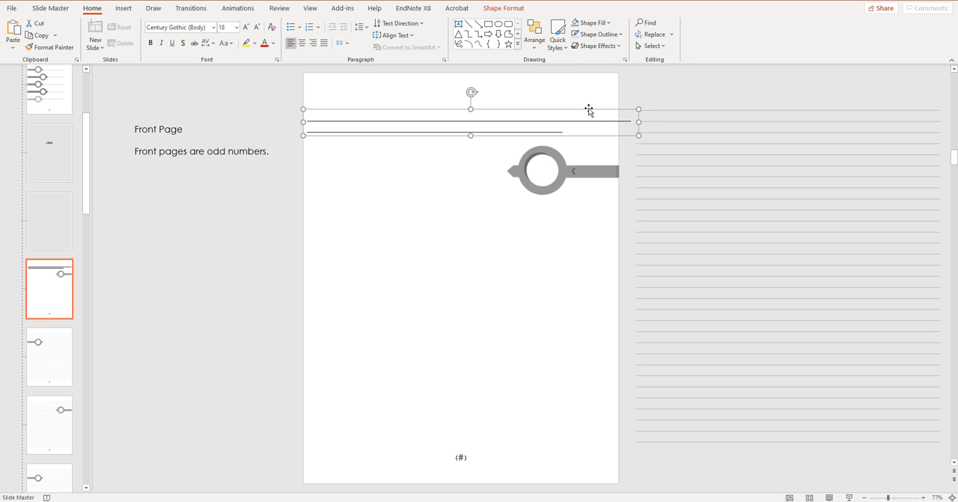
pyautogui.moveTo(589, 111); pyautogui.dragTo(592, 76)
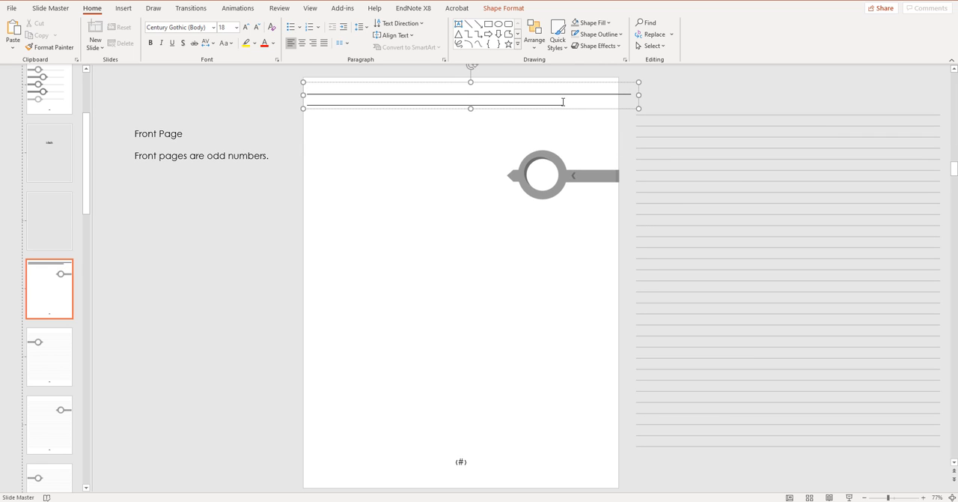
# Step: Extend the underscores in the text box until they fill four full lines and start a fifth
pyautogui.write('_________________________')
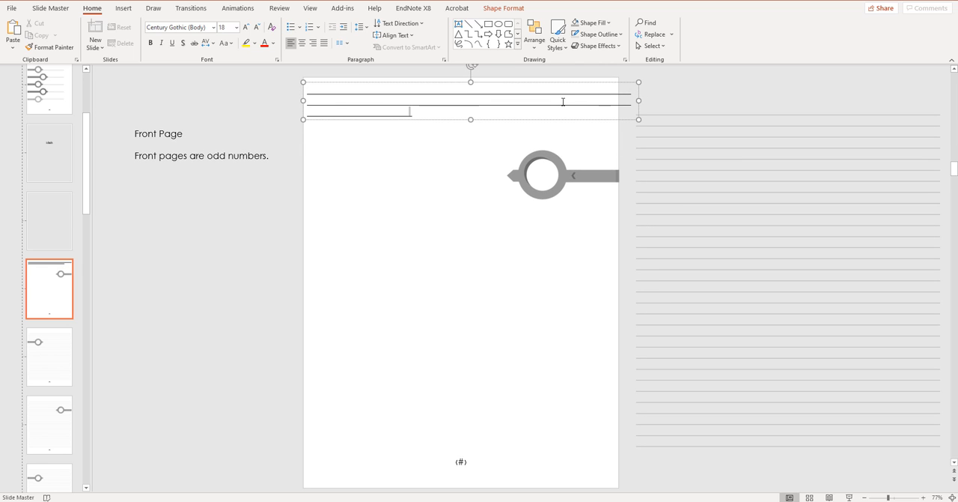
pyautogui.write('_____________________________________________')
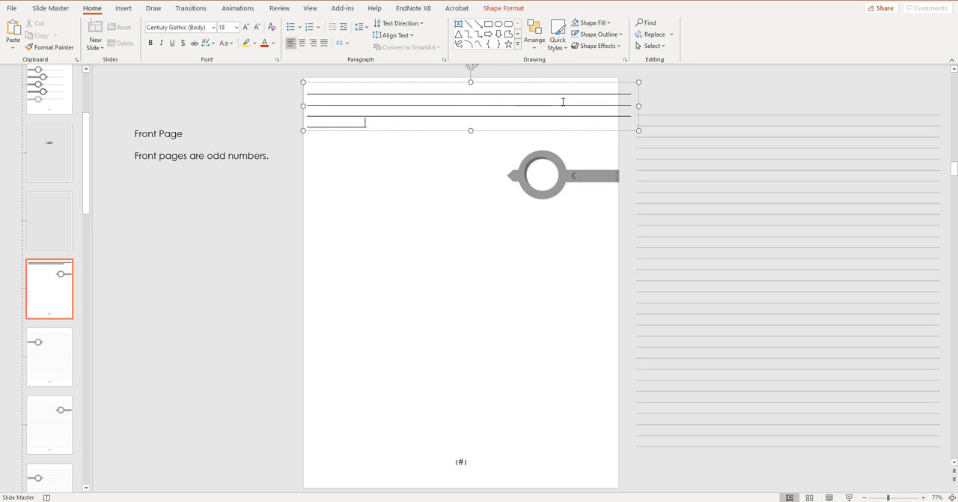
pyautogui.write('_______________________________________________')
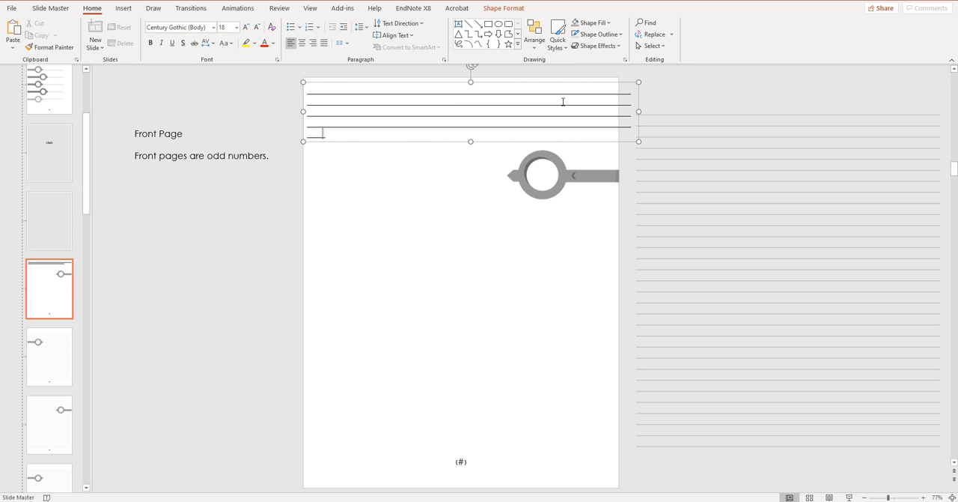
# Step: Move the underscore text box down over the ring graphic and send it to the back
pyautogui.moveTo(562, 142); pyautogui.dragTo(562, 199)
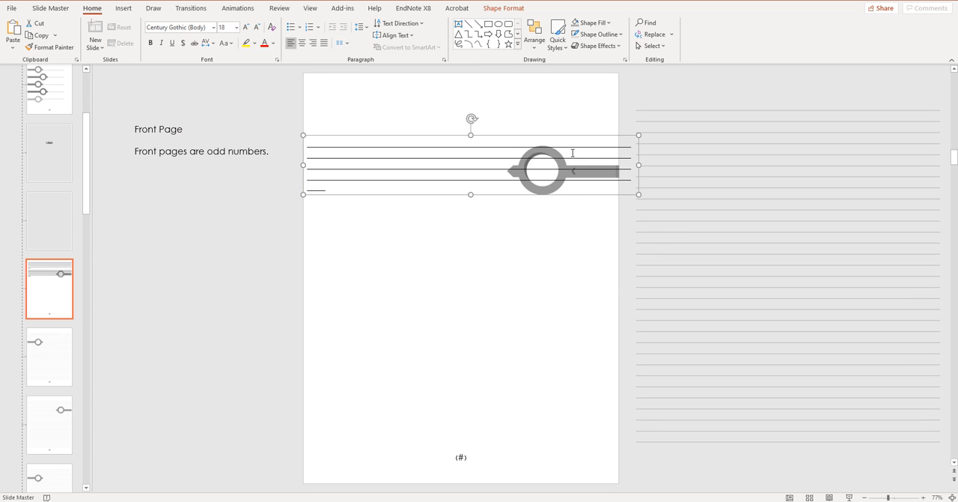
pyautogui.rightClick(576, 137)
pyautogui.click(577, 137)
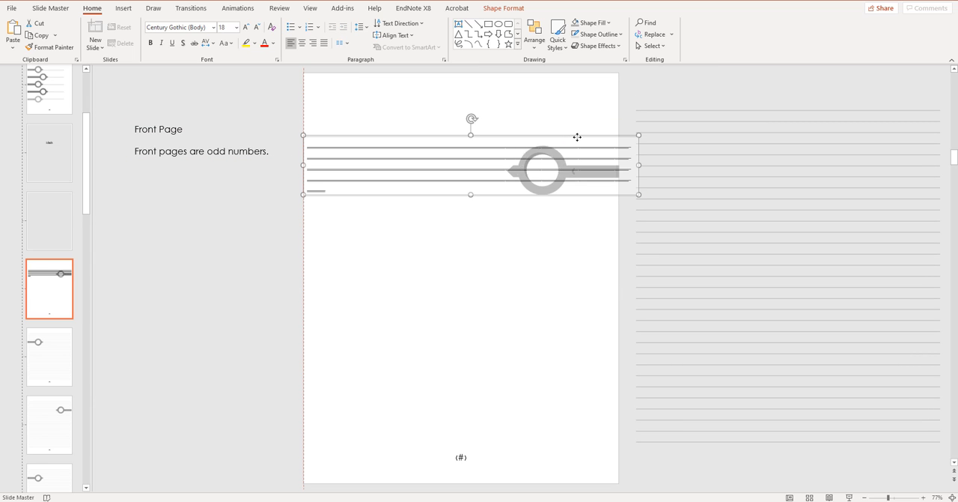
pyautogui.rightClick(578, 136)
pyautogui.moveTo(651, 262)
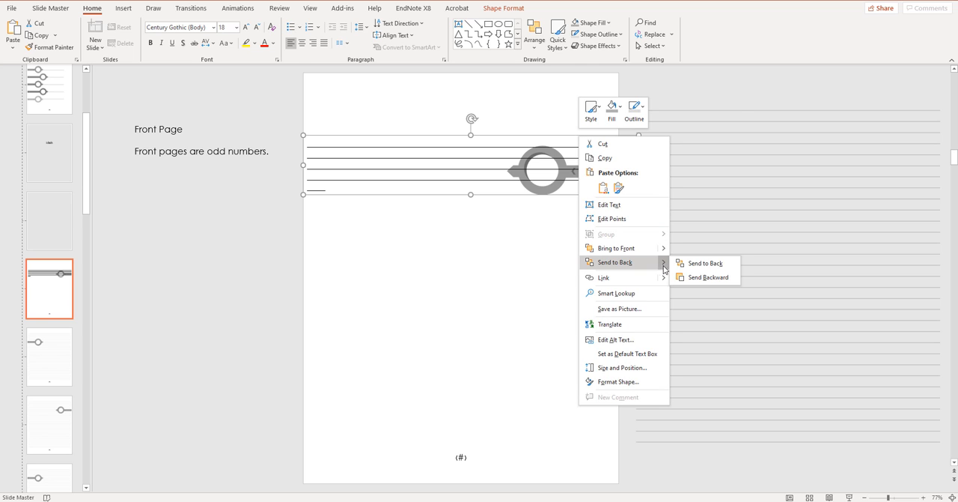
pyautogui.click(685, 265)
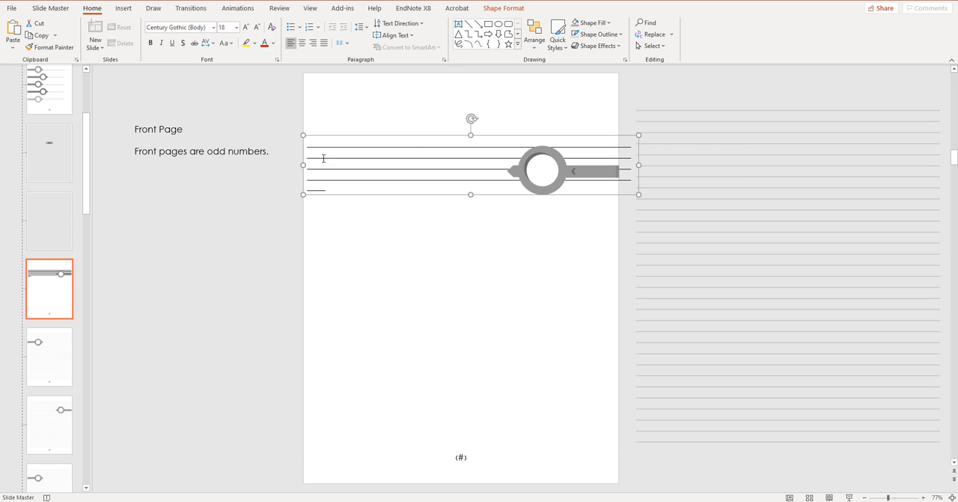
# Step: Select all the underscore lines and set their line spacing to 1.5 lines
pyautogui.moveTo(311, 143); pyautogui.dragTo(358, 200)
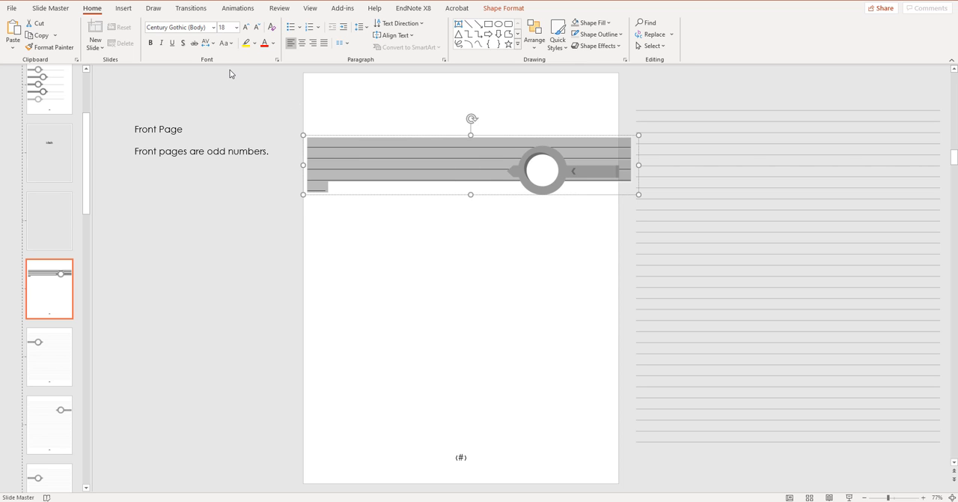
pyautogui.rightClick(336, 158)
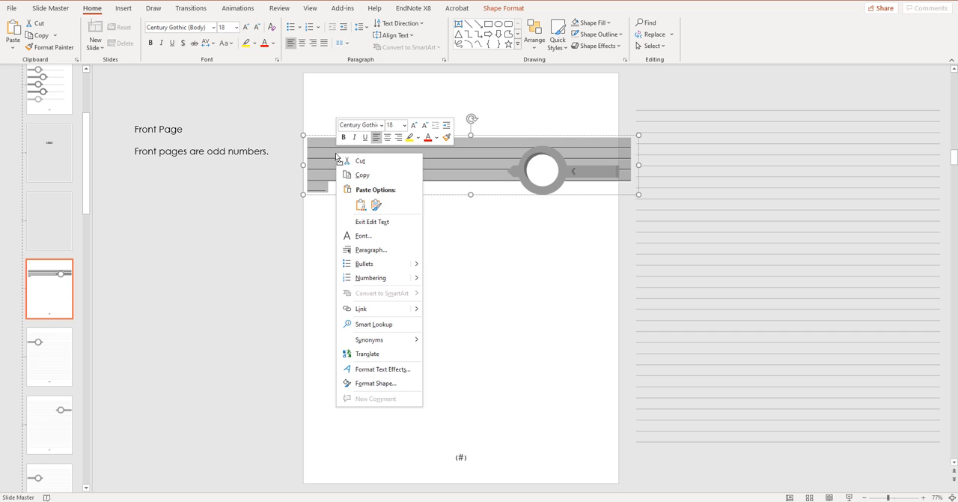
pyautogui.click(369, 250)
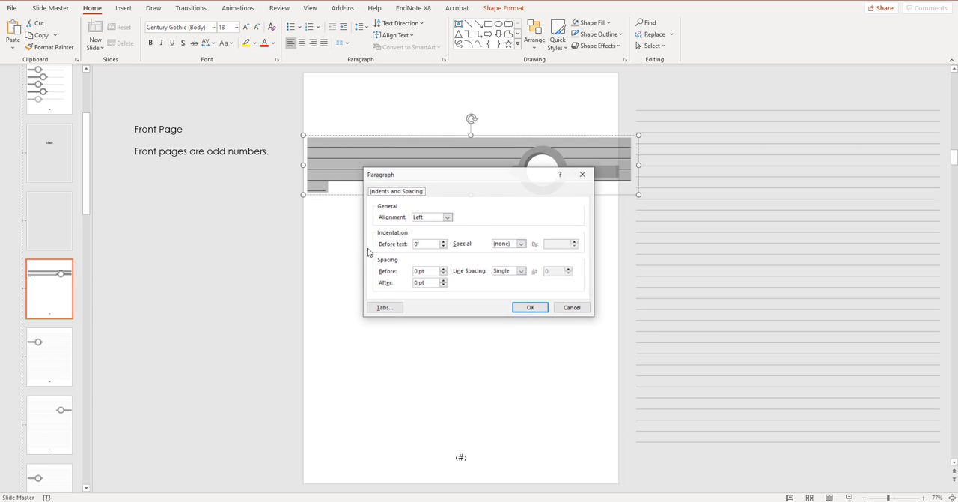
pyautogui.click(522, 270)
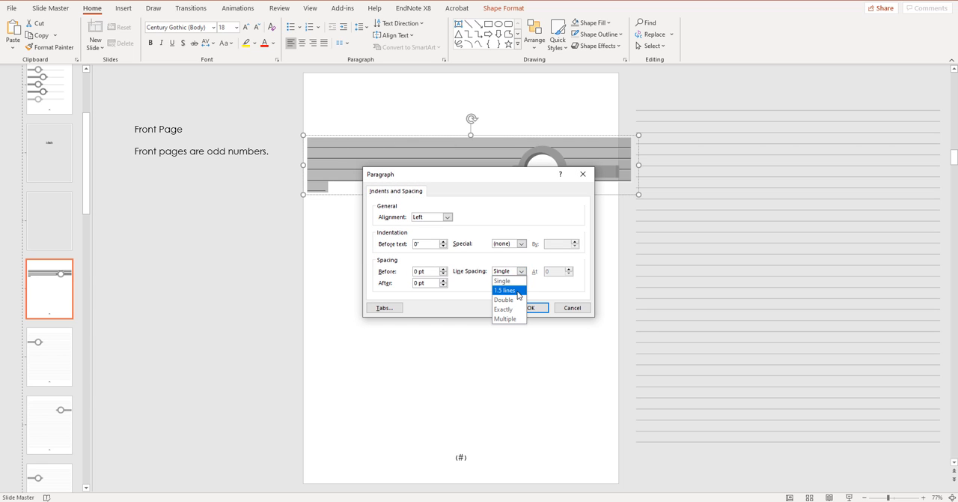
pyautogui.click(515, 290)
pyautogui.click(530, 308)
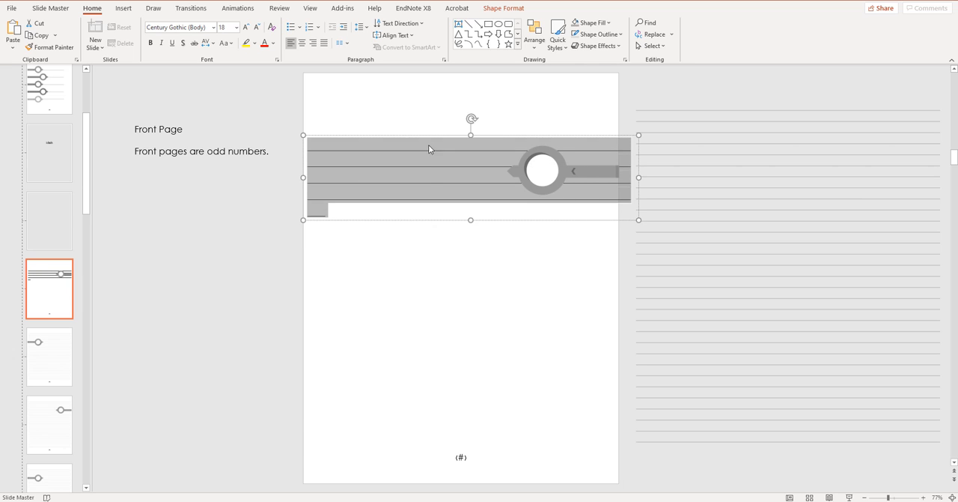
# Step: Set the line spacing of the underscore lines to Double
pyautogui.rightClick(372, 164)
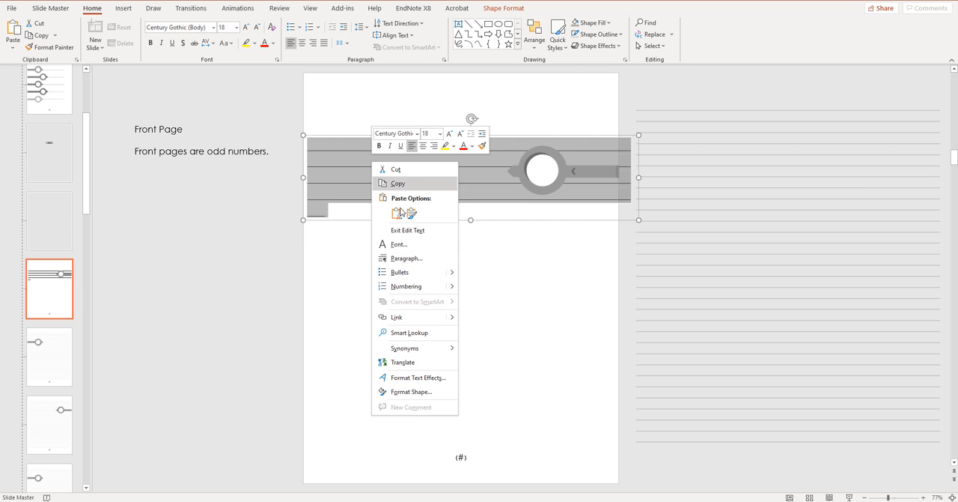
pyautogui.click(424, 259)
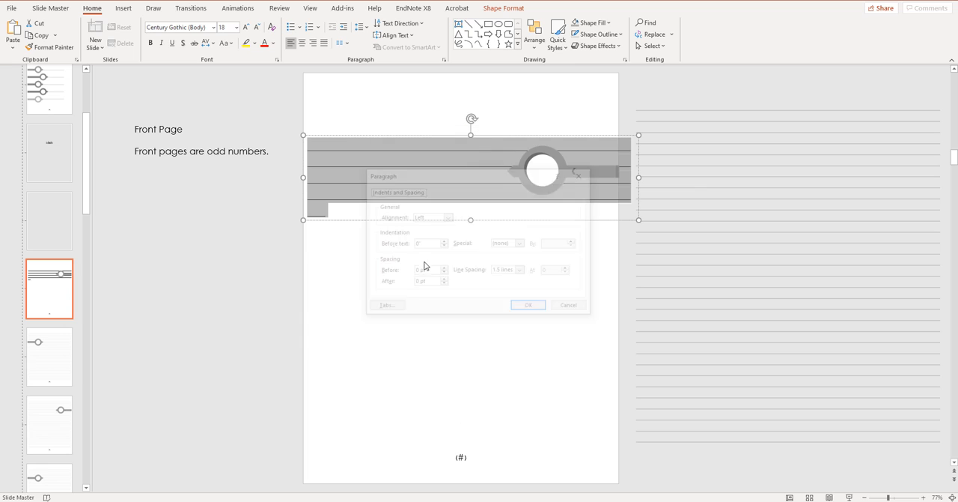
pyautogui.click(522, 270)
pyautogui.click(517, 300)
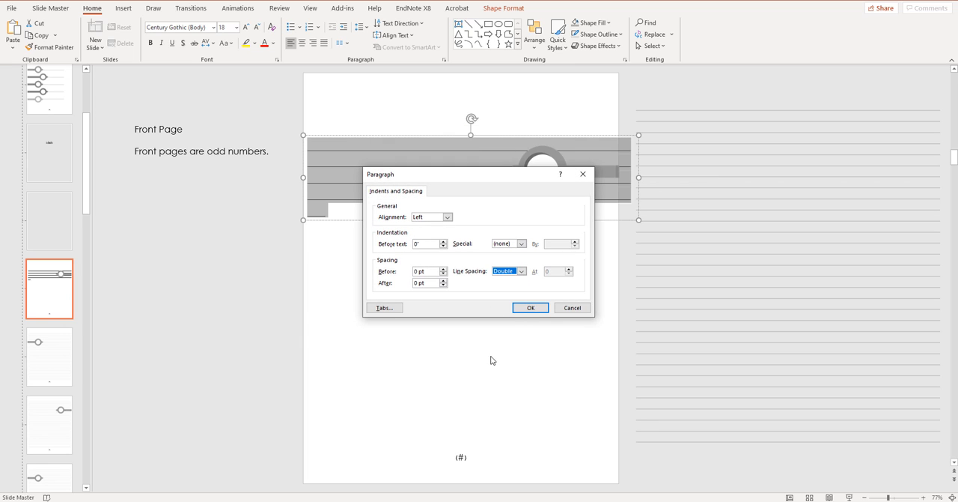
pyautogui.click(524, 308)
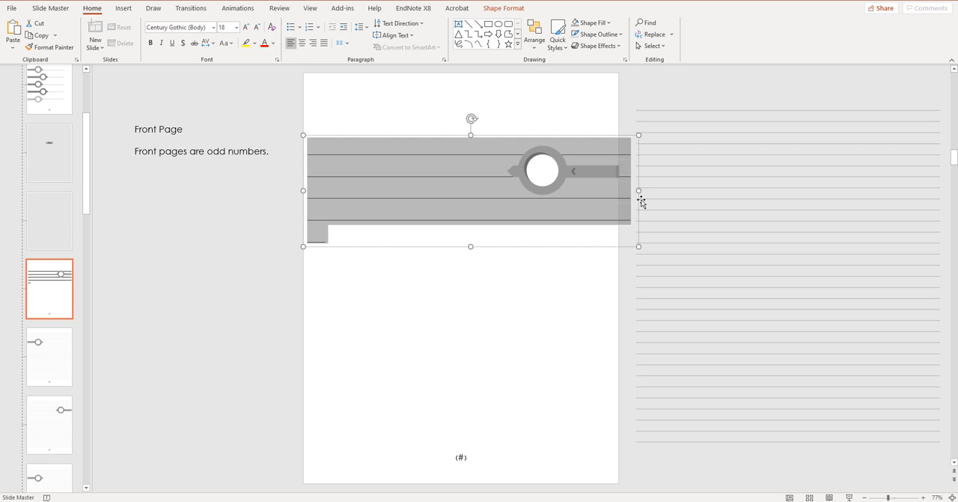
# Step: Try narrowing the underscore text box to fit inside the page and shifting the lined-paper picture slightly up
pyautogui.moveTo(641, 191); pyautogui.dragTo(609, 190)
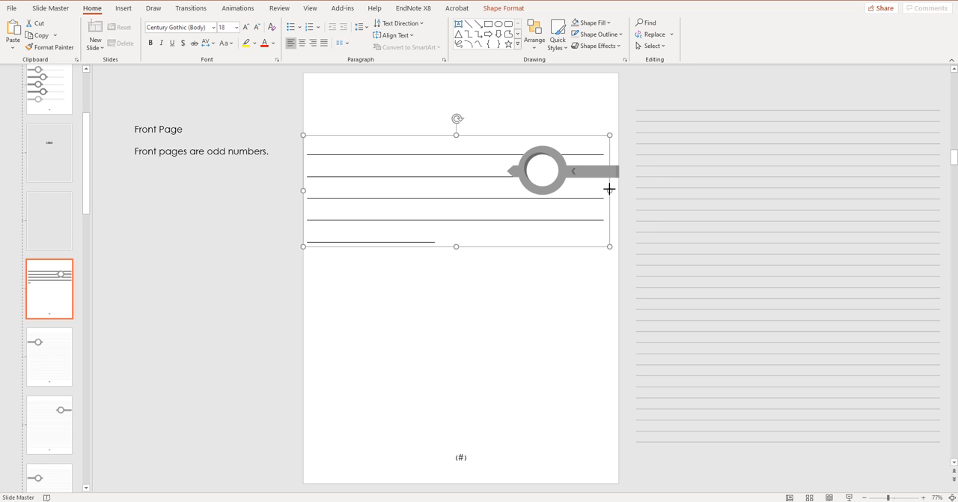
pyautogui.click(715, 185)
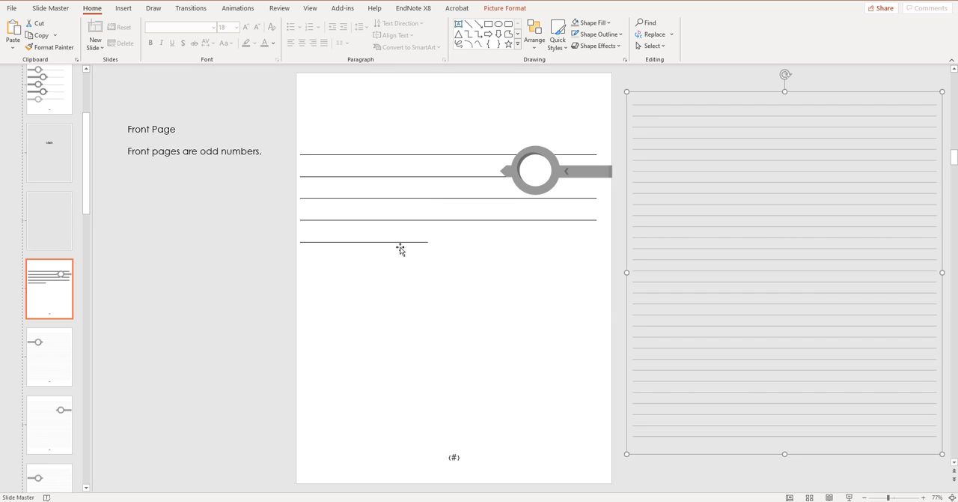
pyautogui.click(129, 10)
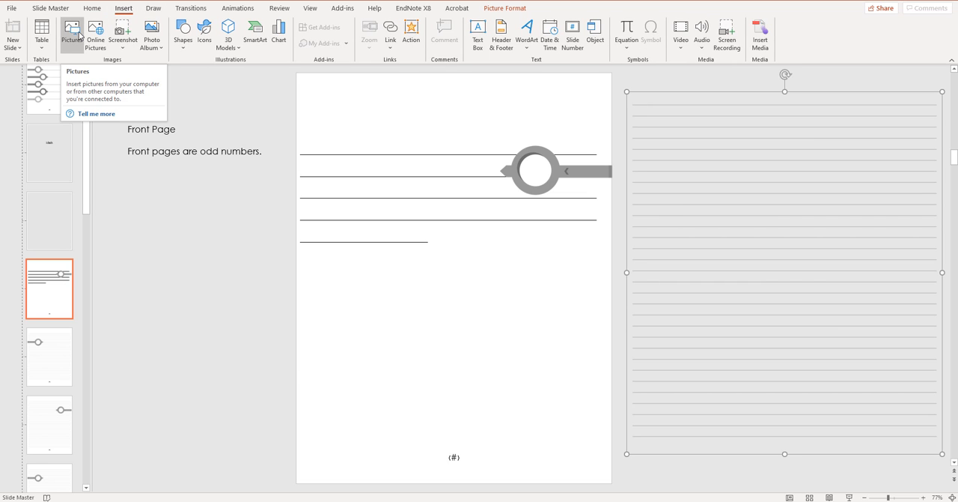
pyautogui.click(147, 217)
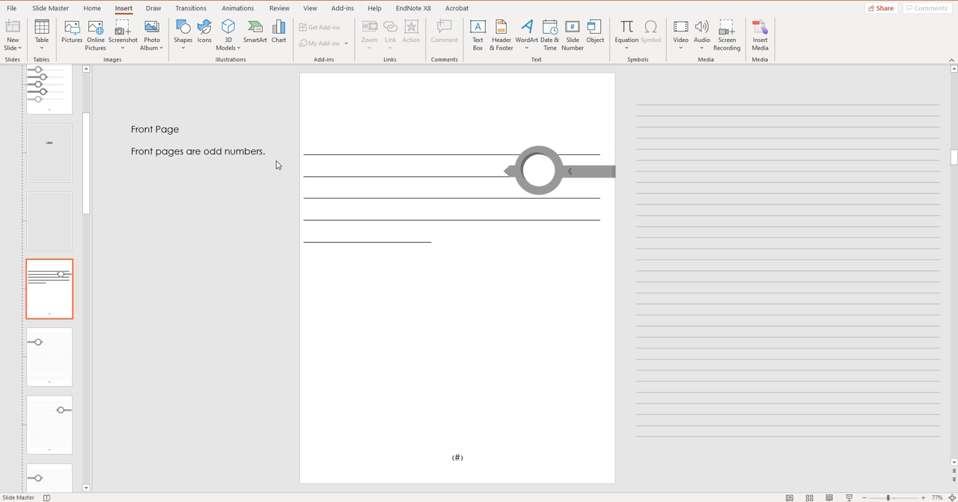
# Step: Undo the lined-paper picture's shift and the narrowing of the underscore text box, and clear the selection
pyautogui.hotkey('ctrl', 'z')
pyautogui.hotkey('ctrl', 'z')
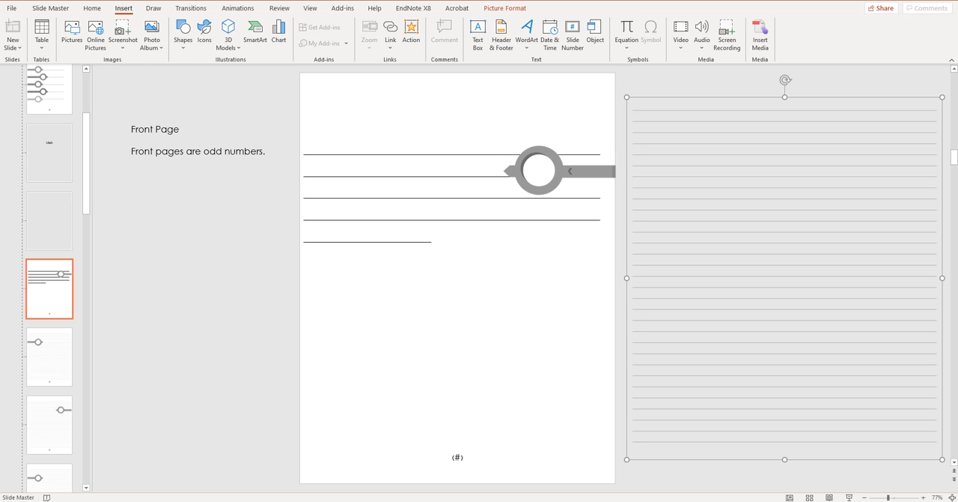
pyautogui.click(250, 194)
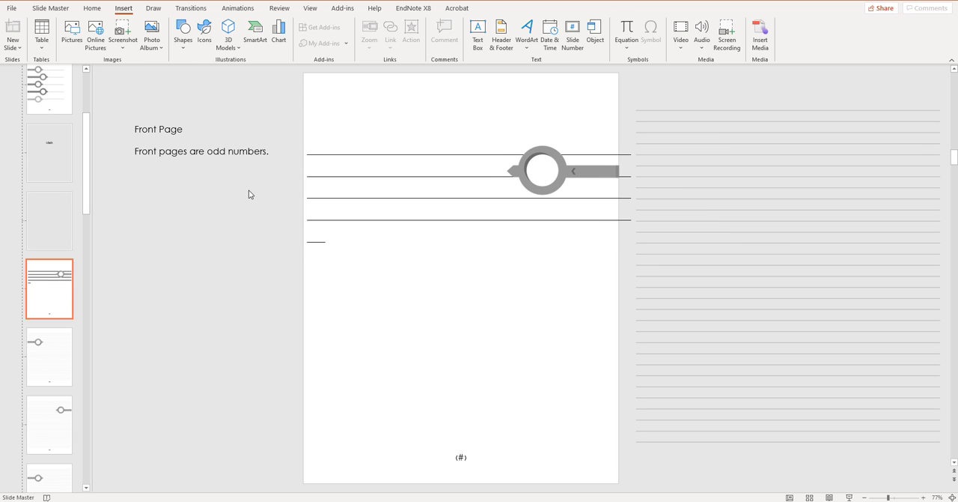
# Step: Close Slide Master view and check how the edited front-page layout looks on slides 5 and 7
pyautogui.click(60, 9)
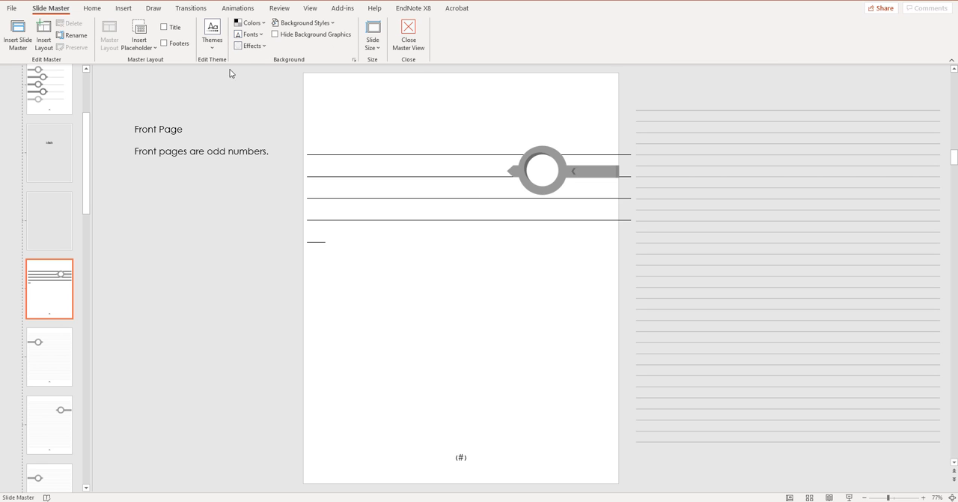
pyautogui.click(408, 33)
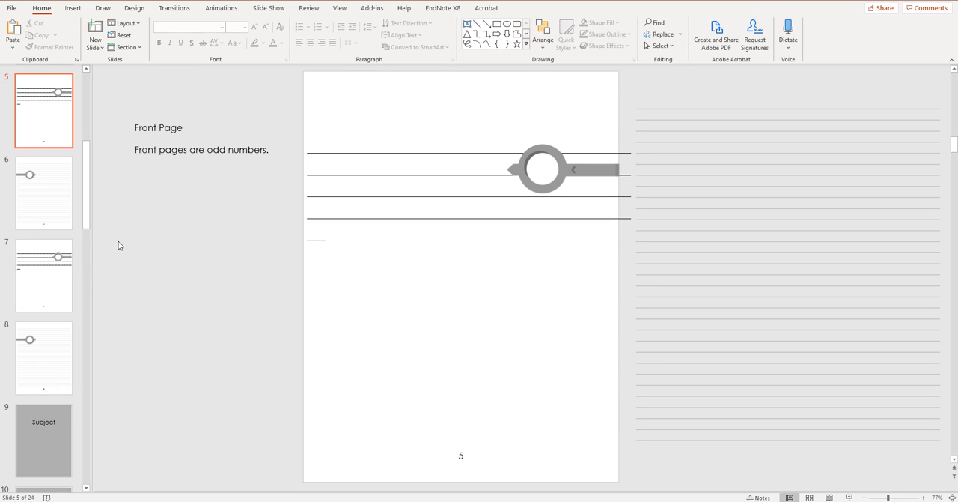
pyautogui.click(63, 203)
pyautogui.click(57, 121)
pyautogui.scroll(2, 57, 121)
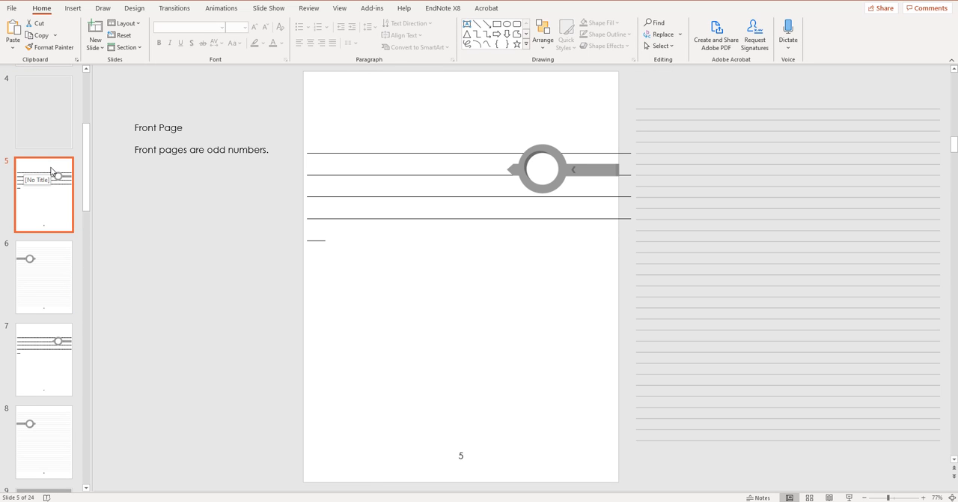
pyautogui.scroll(-2, 45, 225)
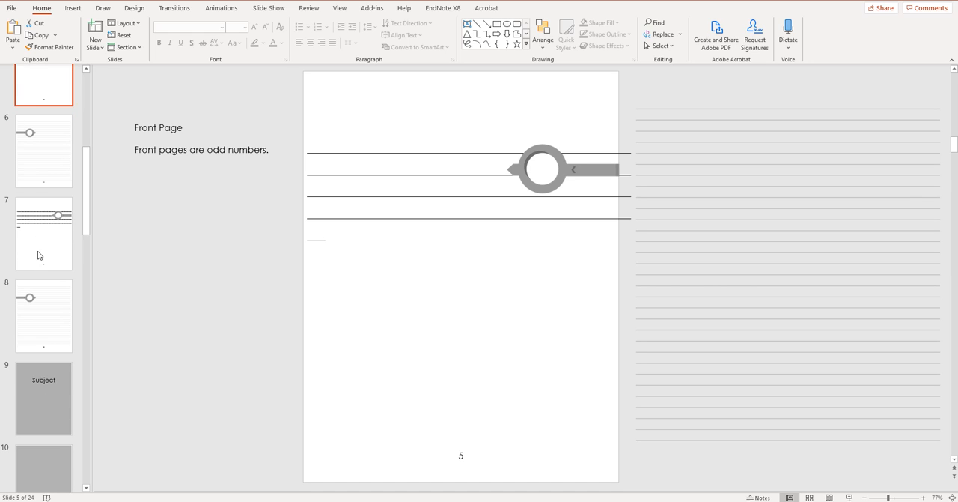
pyautogui.click(37, 253)
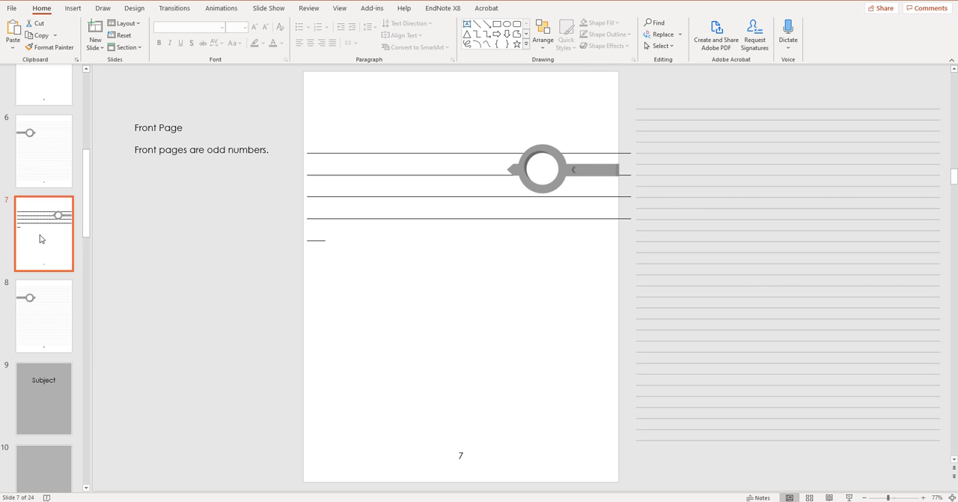
# Step: Return to the Table of Contents slide and leave nothing selected
pyautogui.scroll(-5, 52, 235)
pyautogui.scroll(10, 52, 233)
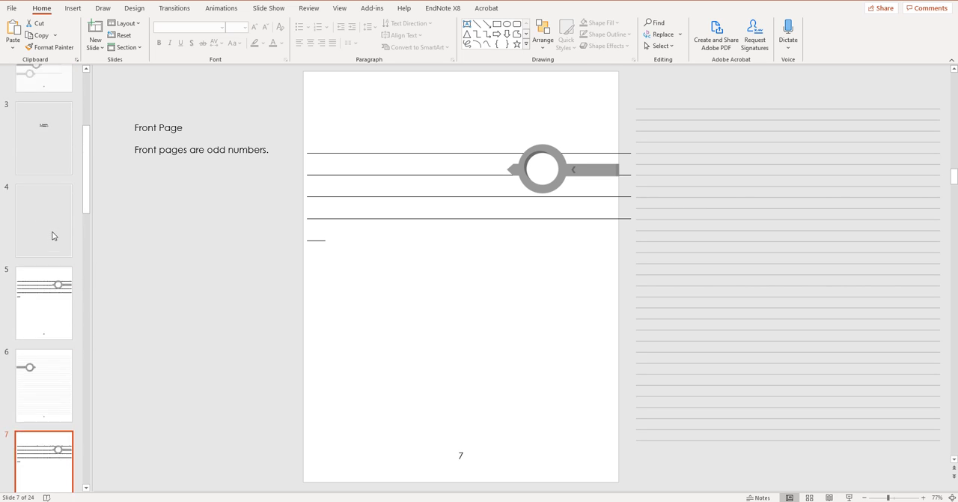
pyautogui.click(60, 127)
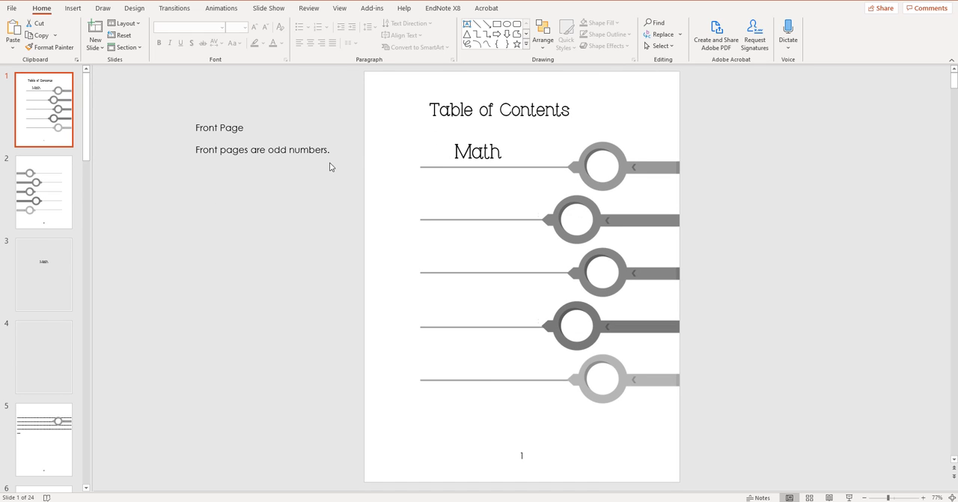
pyautogui.click(306, 180)
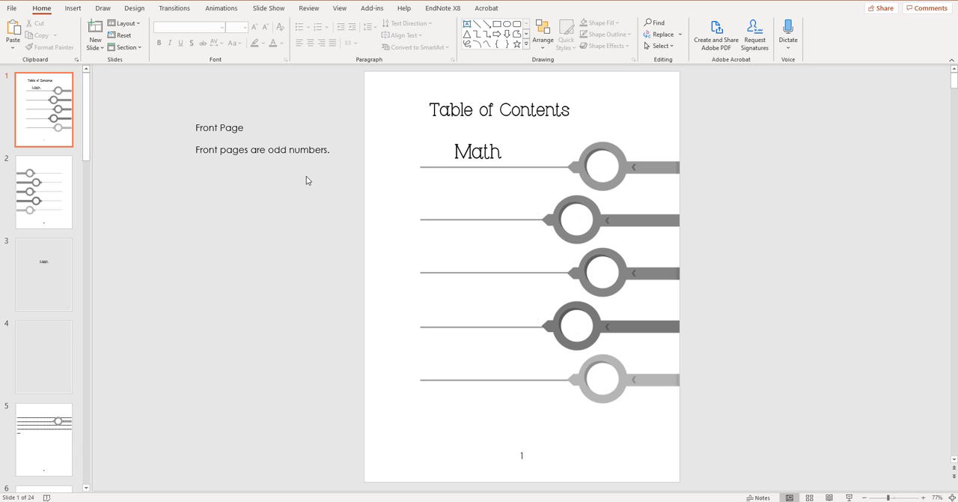